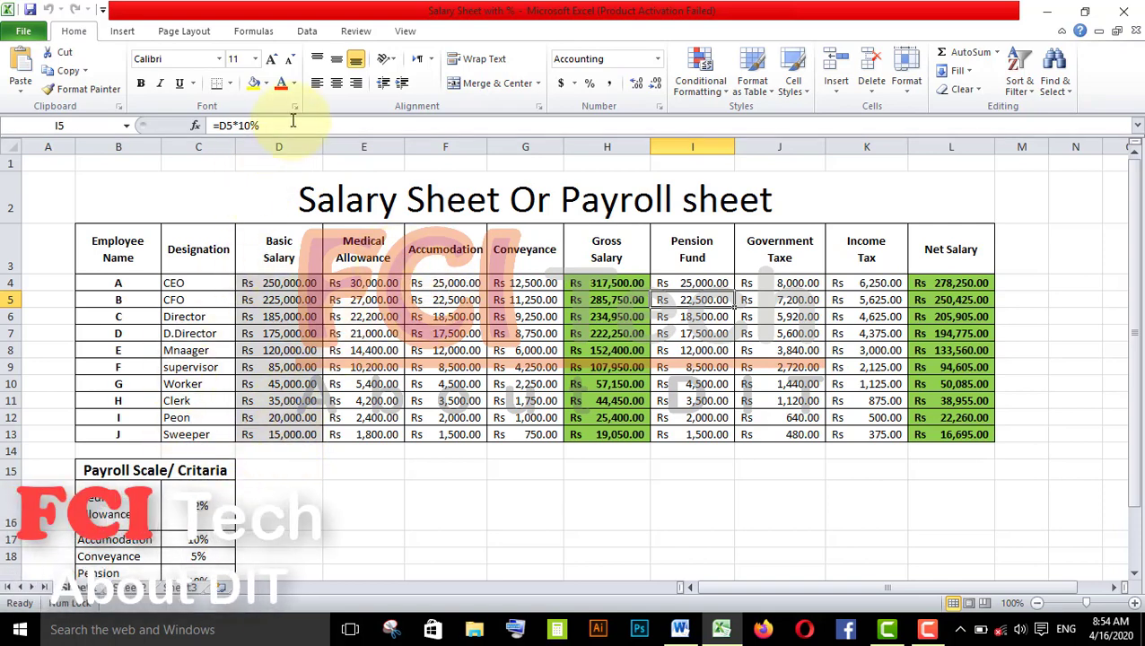
- Switch between the payroll sheet and the empty fourth worksheet to compare them
click(142, 590)
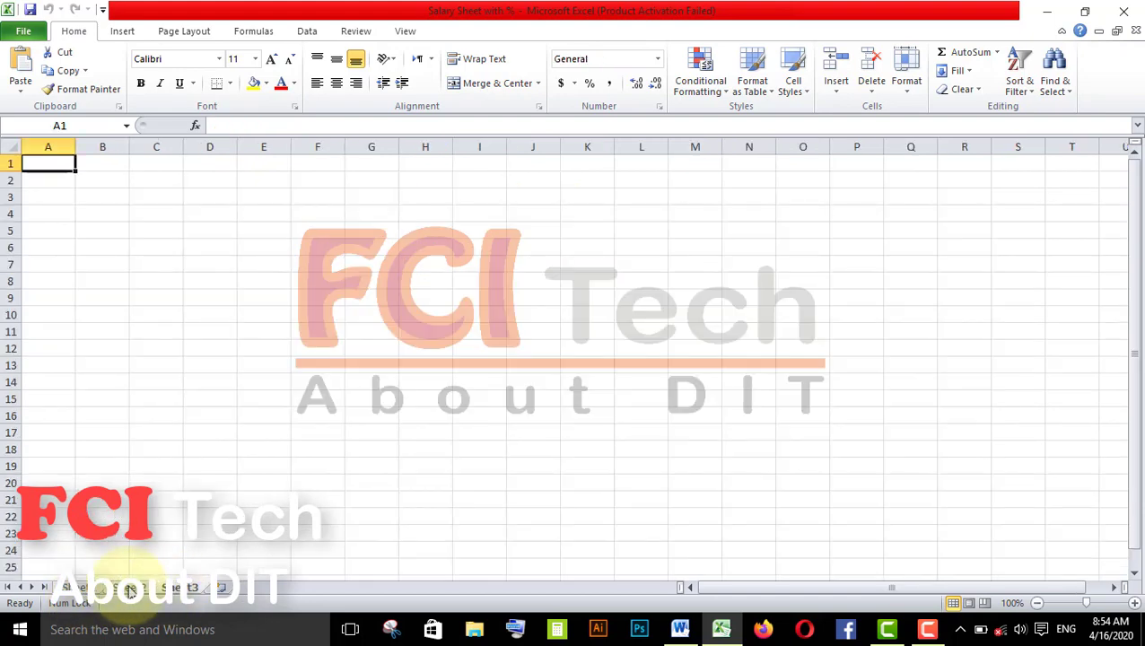
click(77, 588)
click(135, 541)
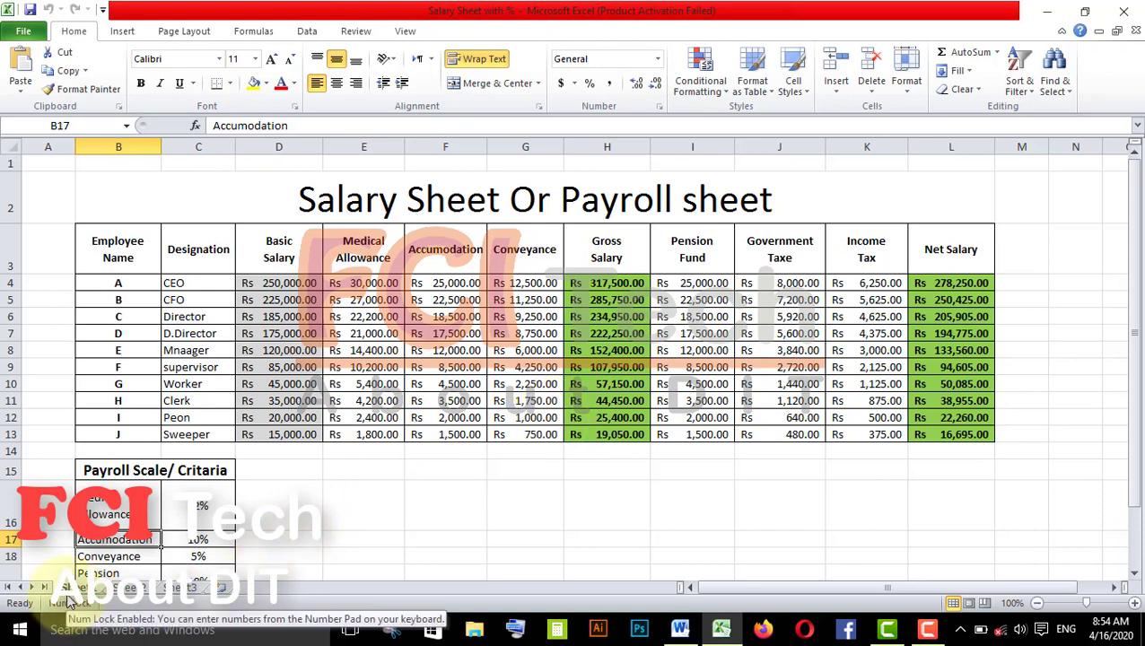
click(141, 591)
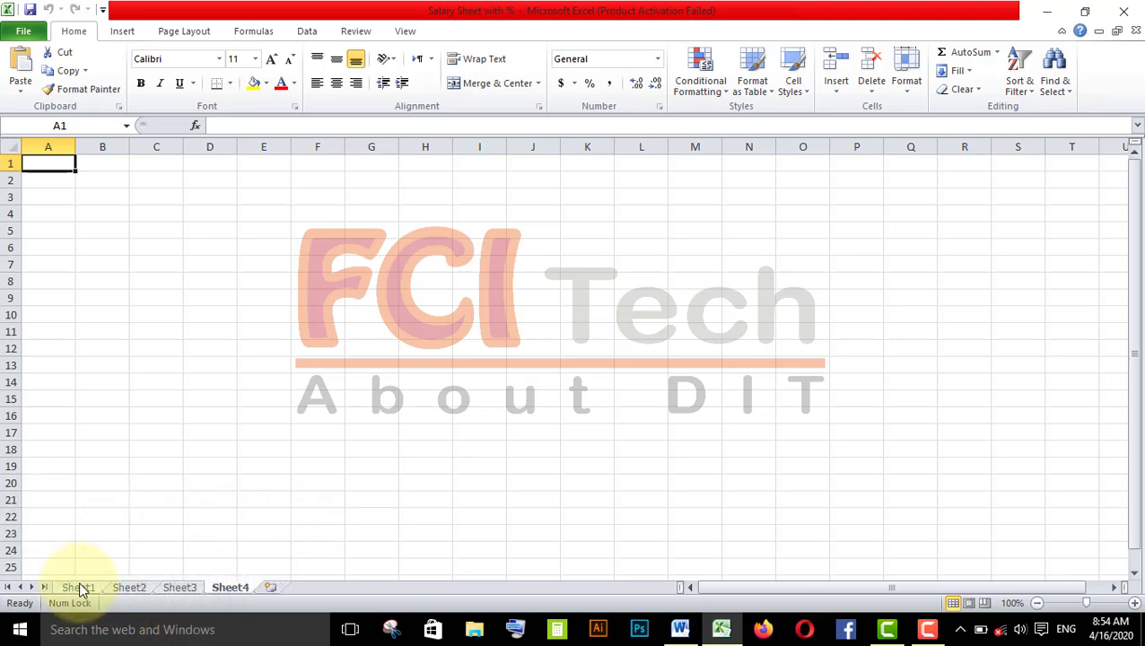
click(79, 588)
click(198, 384)
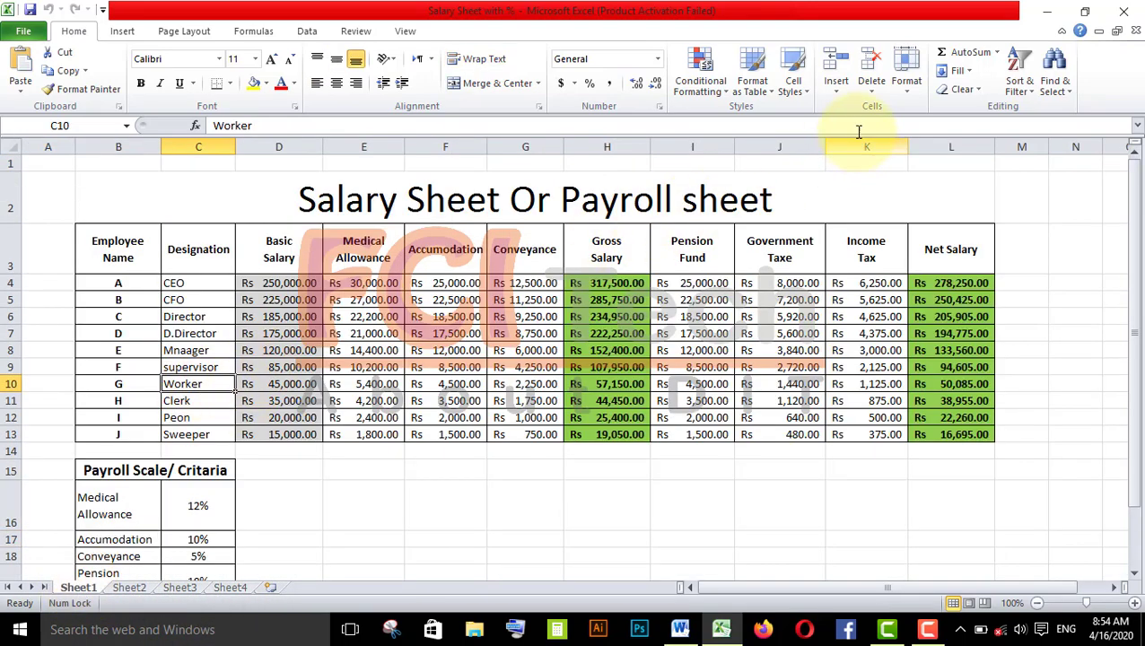
- Rename the first worksheet, holding the payroll table, to Sales Department
click(901, 90)
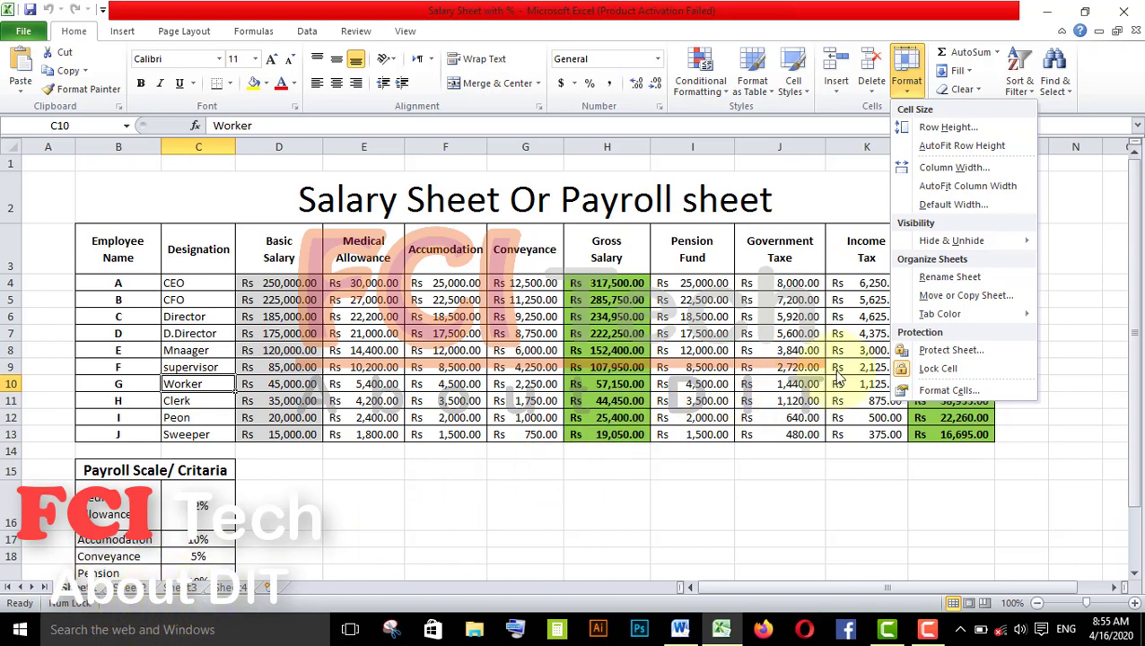
click(978, 294)
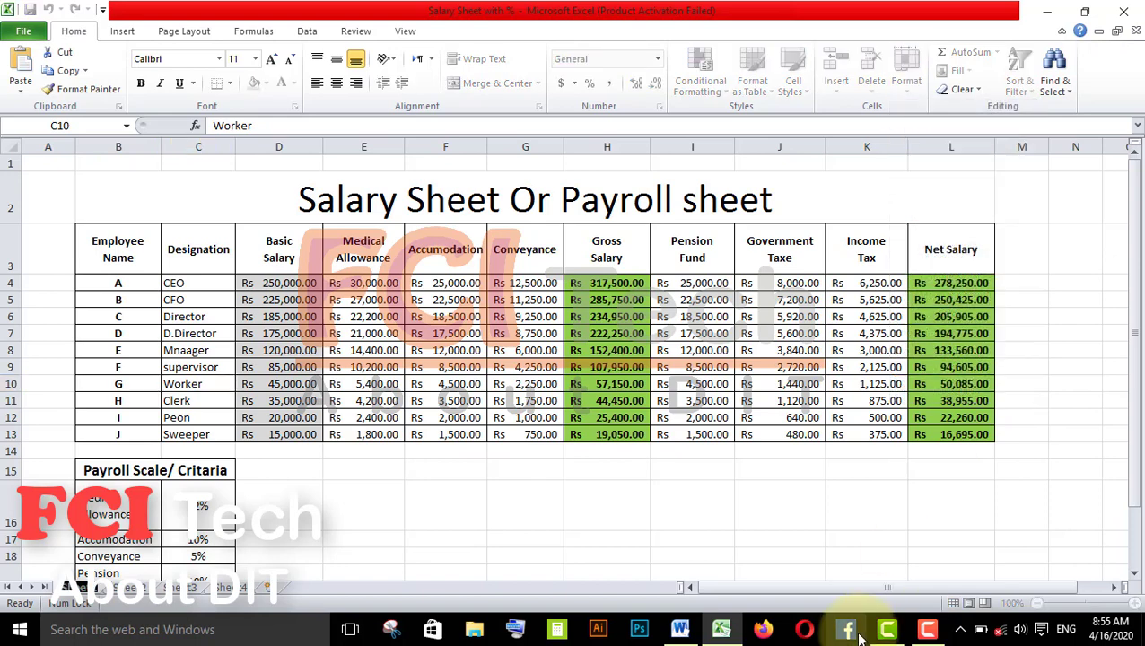
click(81, 585)
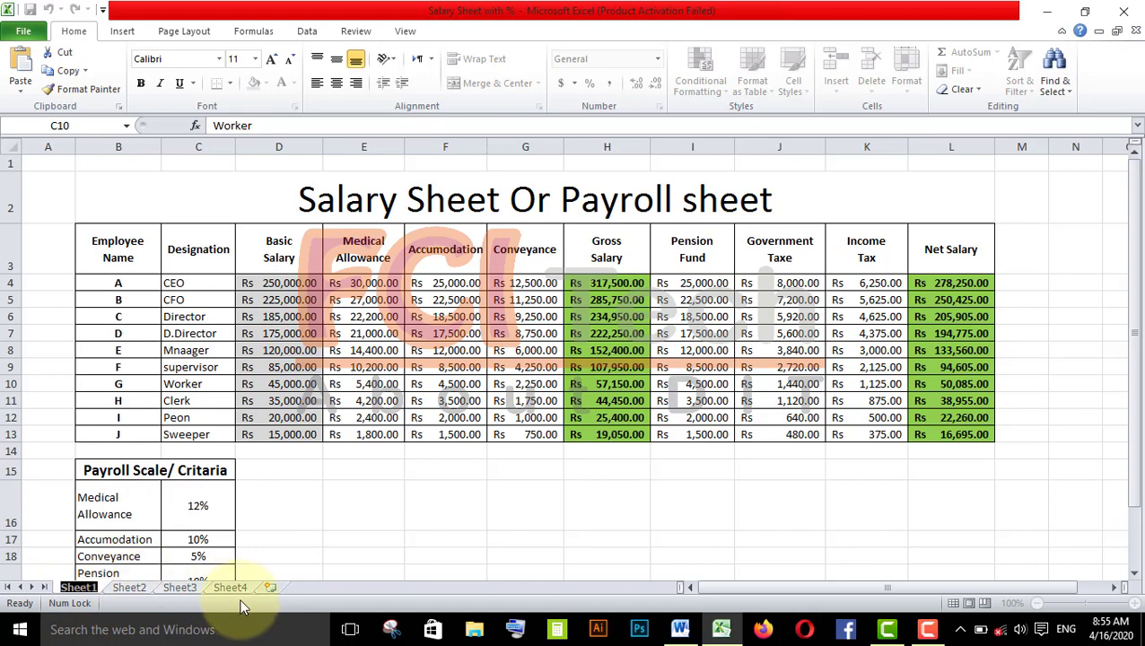
text(Sales)
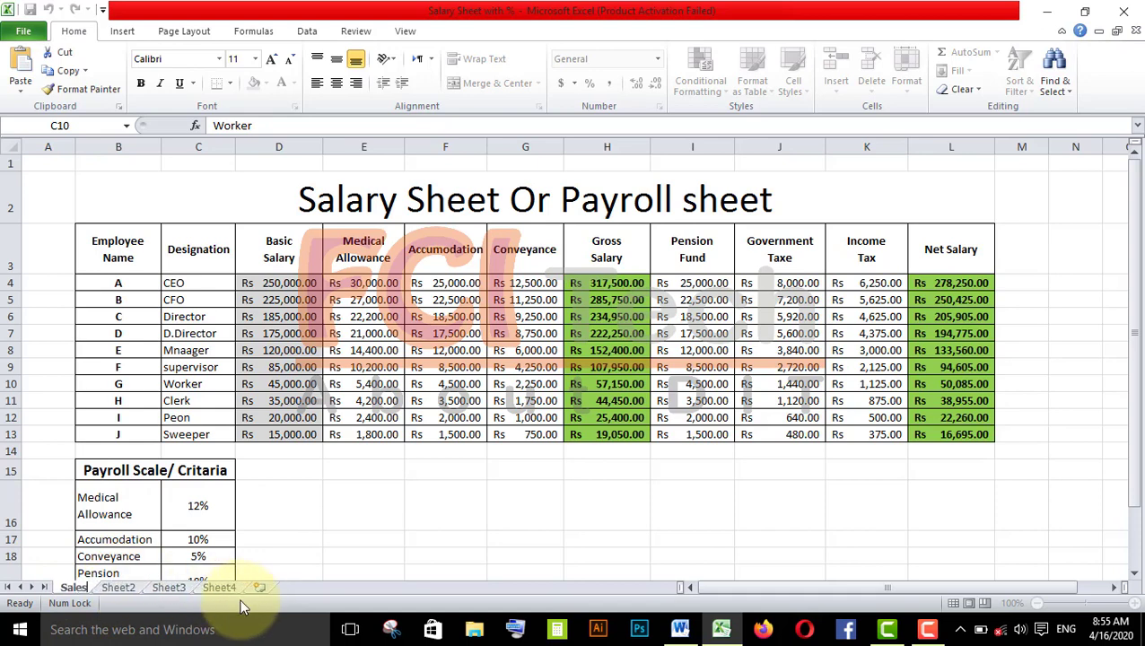
text( Depart)
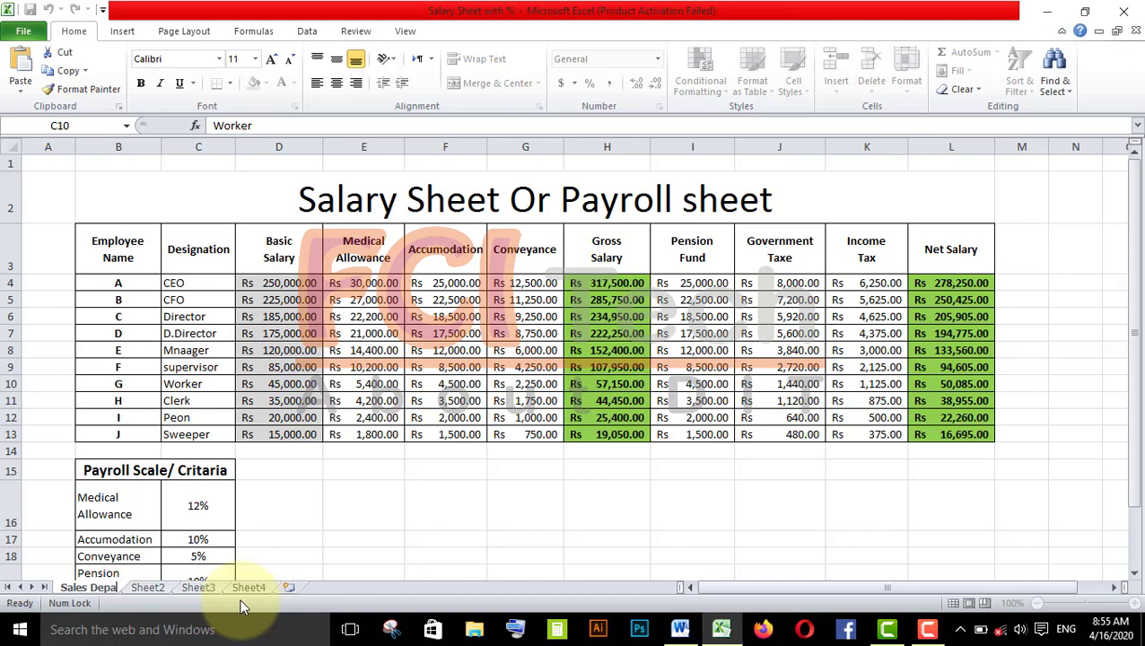
text(ment)
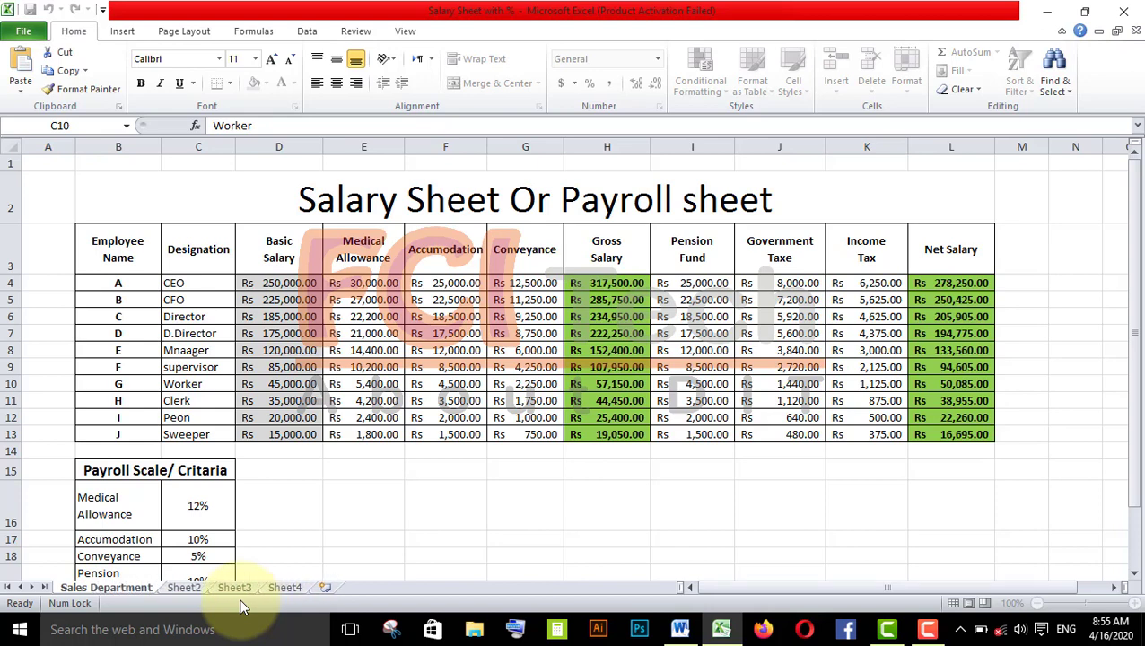
key(Return)
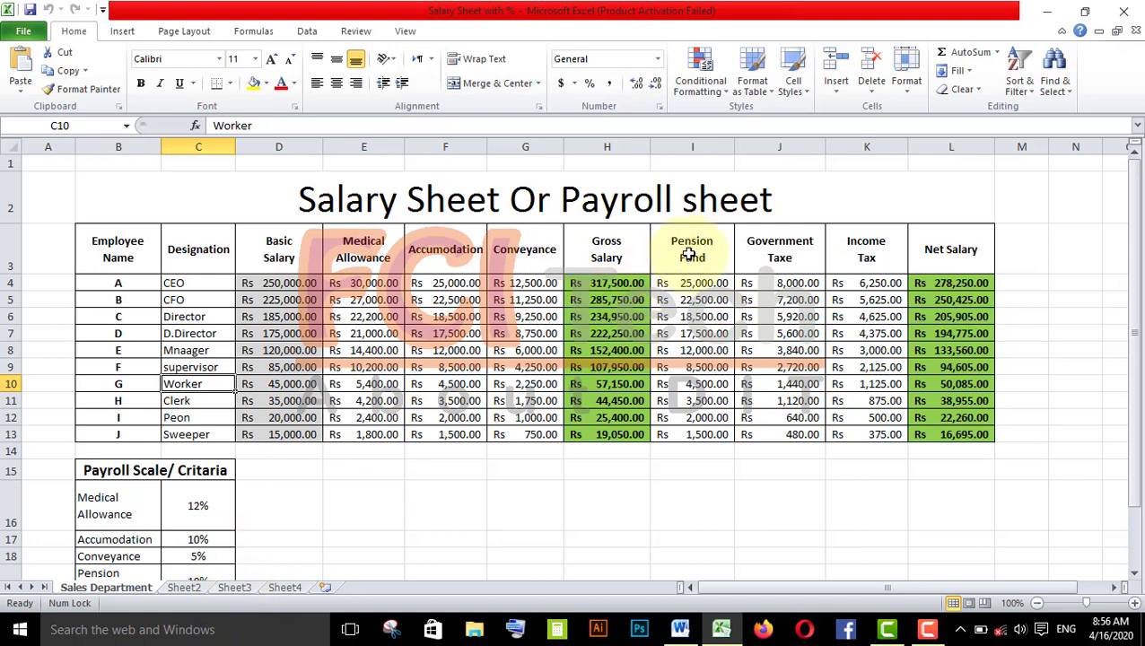
- Rename Sheet2 to Purchase Department
click(185, 586)
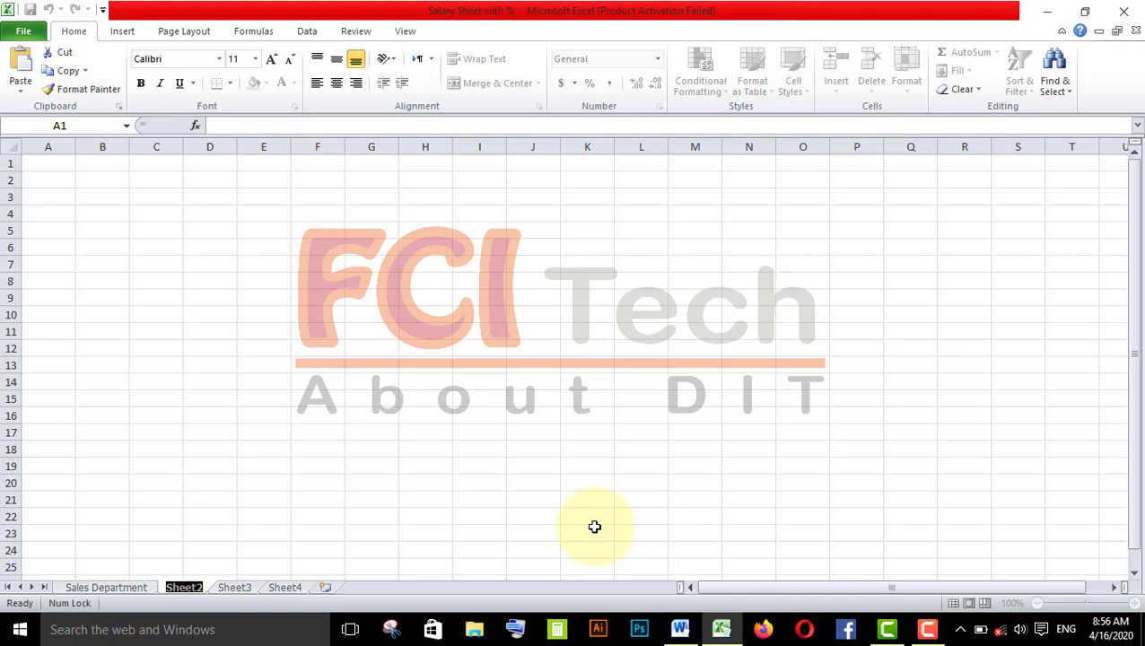
text(Purchase Department)
- Rename Sheet3 to HR Department
click(310, 590)
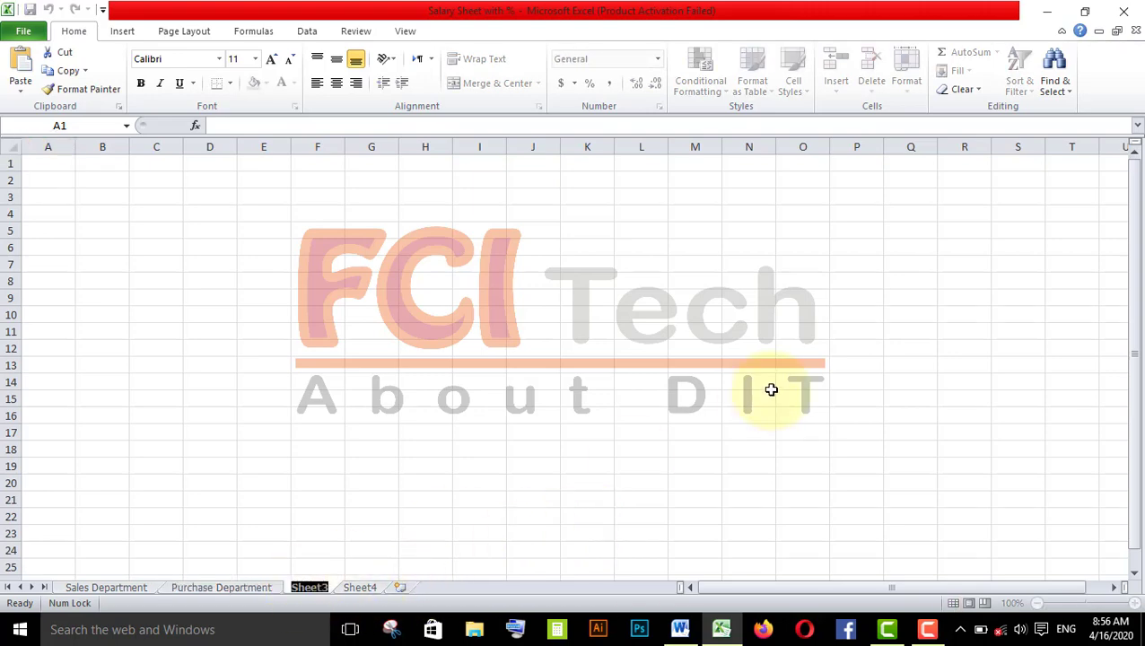
text(HR D)
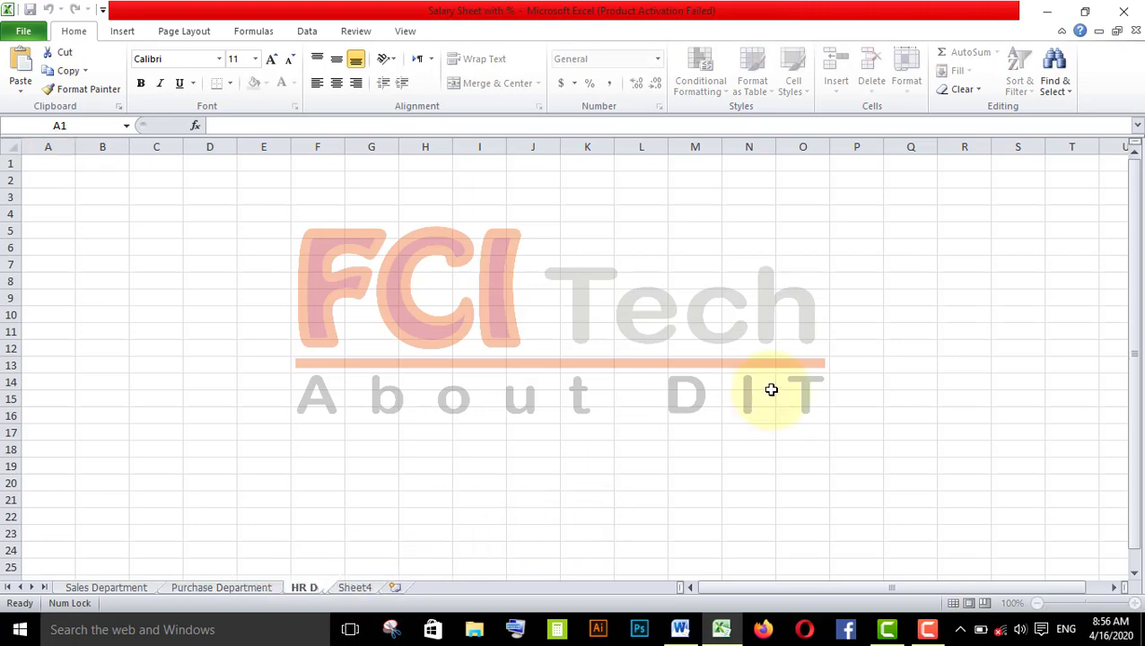
text(epartme)
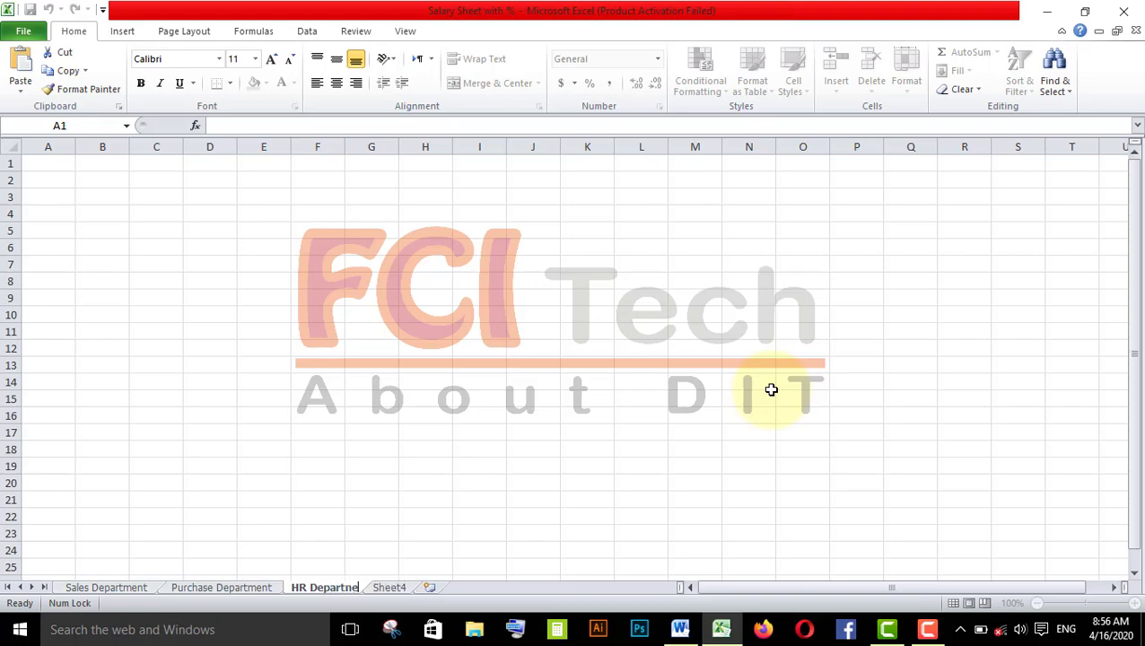
text(nt)
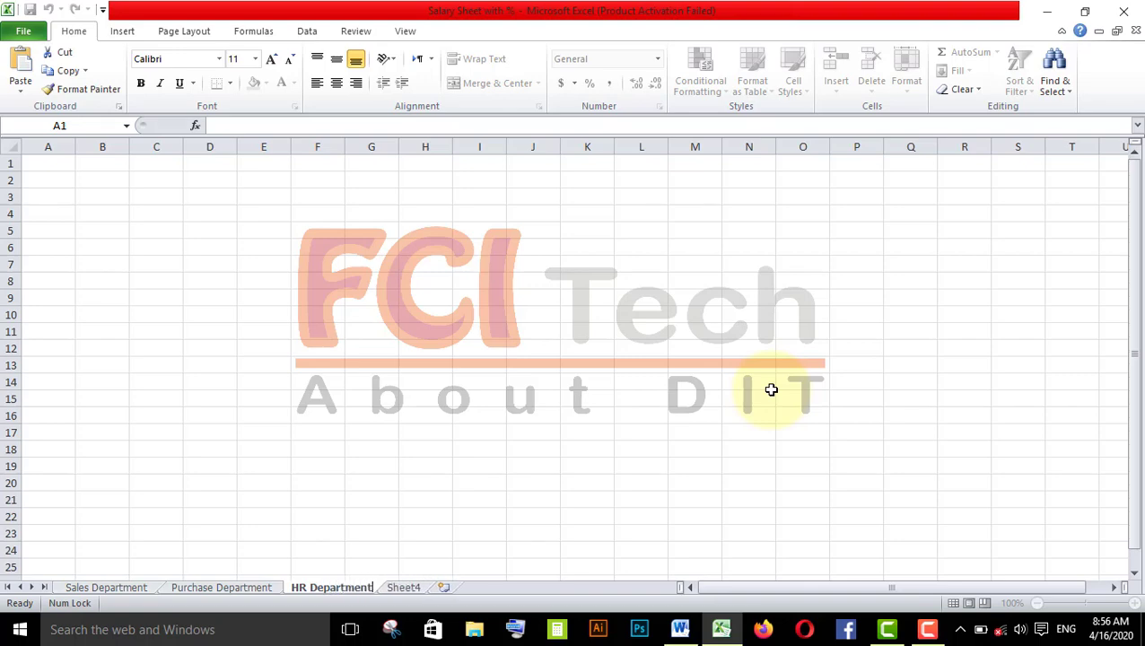
- Rename Sheet4 to Finance Department
double_click(417, 589)
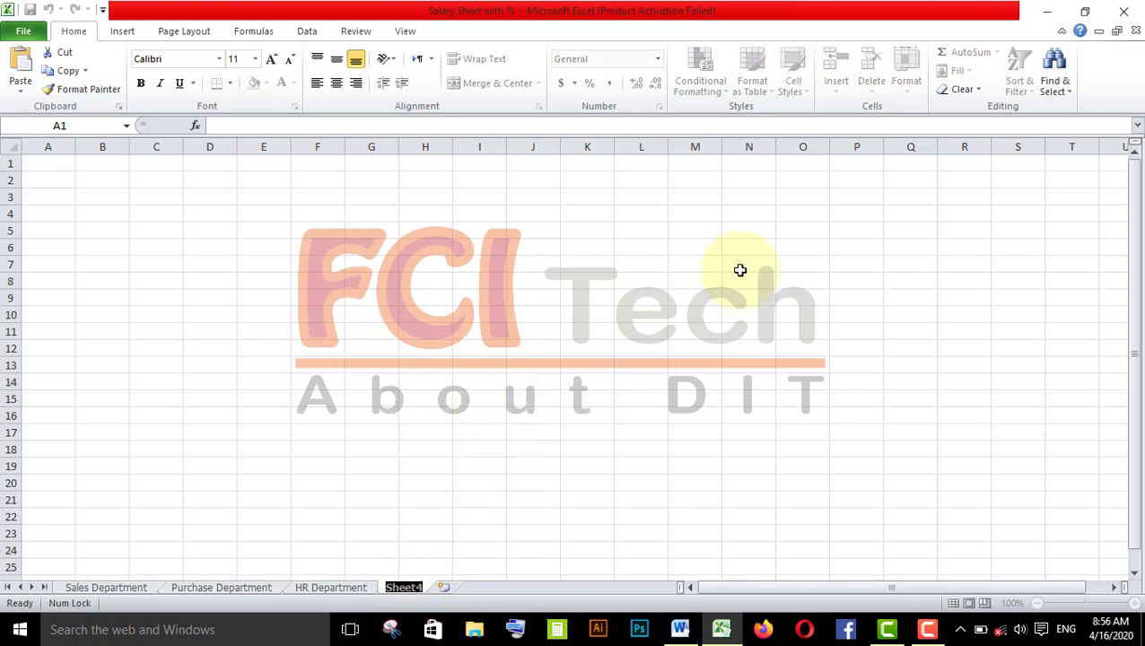
text(Finand)
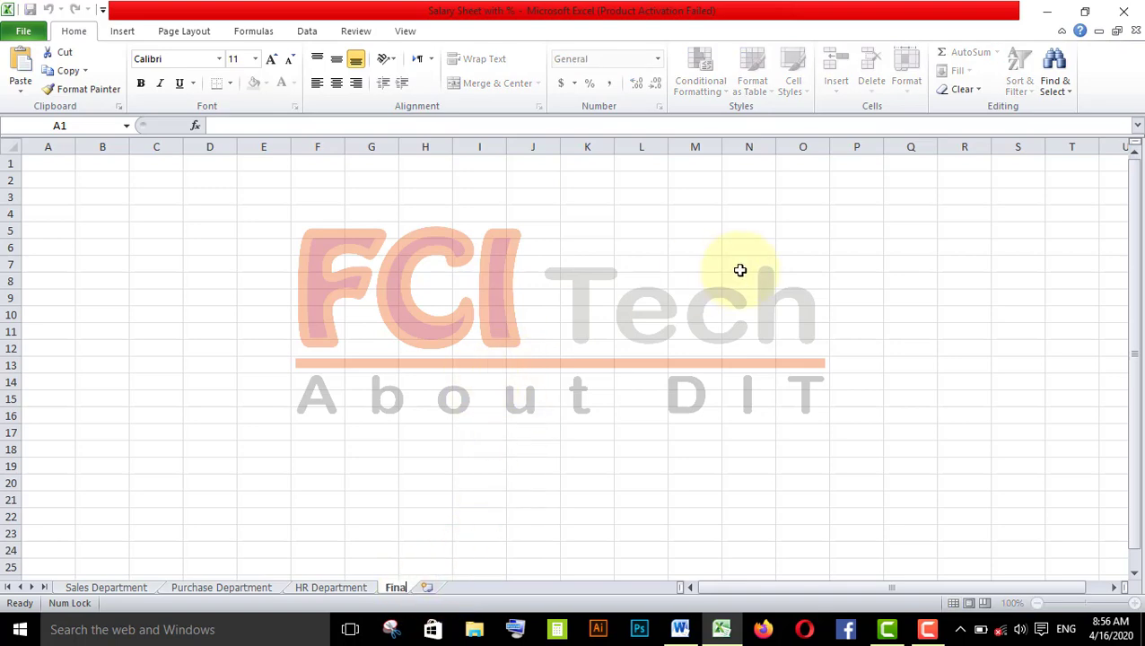
text(e Depa)
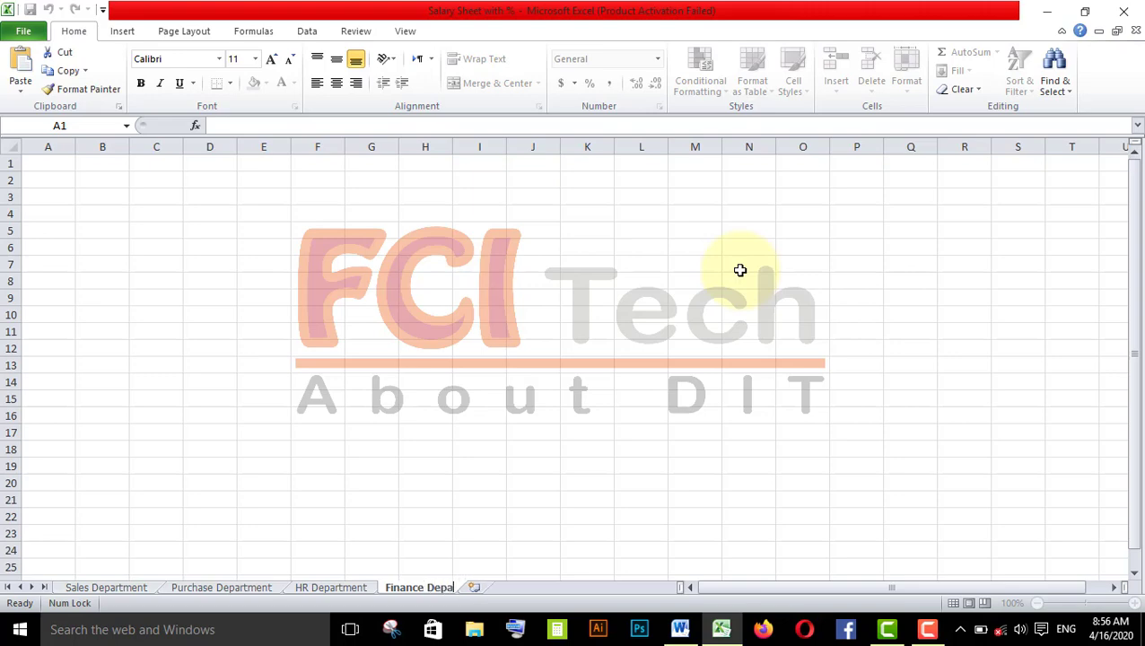
text(rtment)
key(Return)
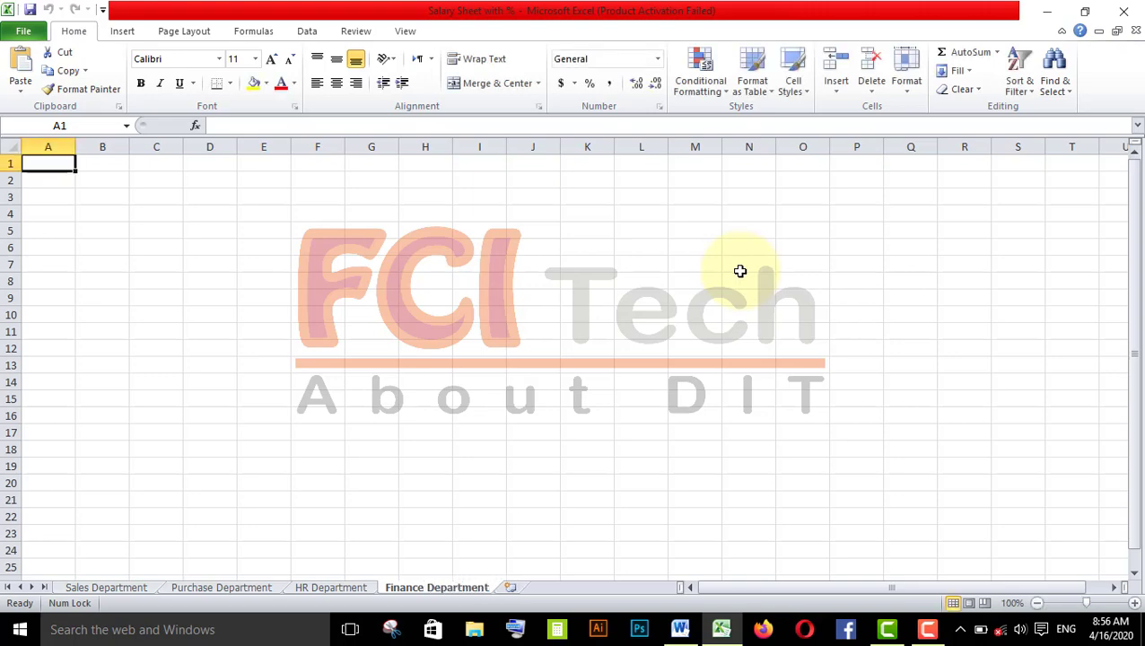
- Go through each renamed worksheet tab, ending on Sales Department
click(95, 586)
click(179, 587)
click(314, 578)
click(317, 587)
click(420, 587)
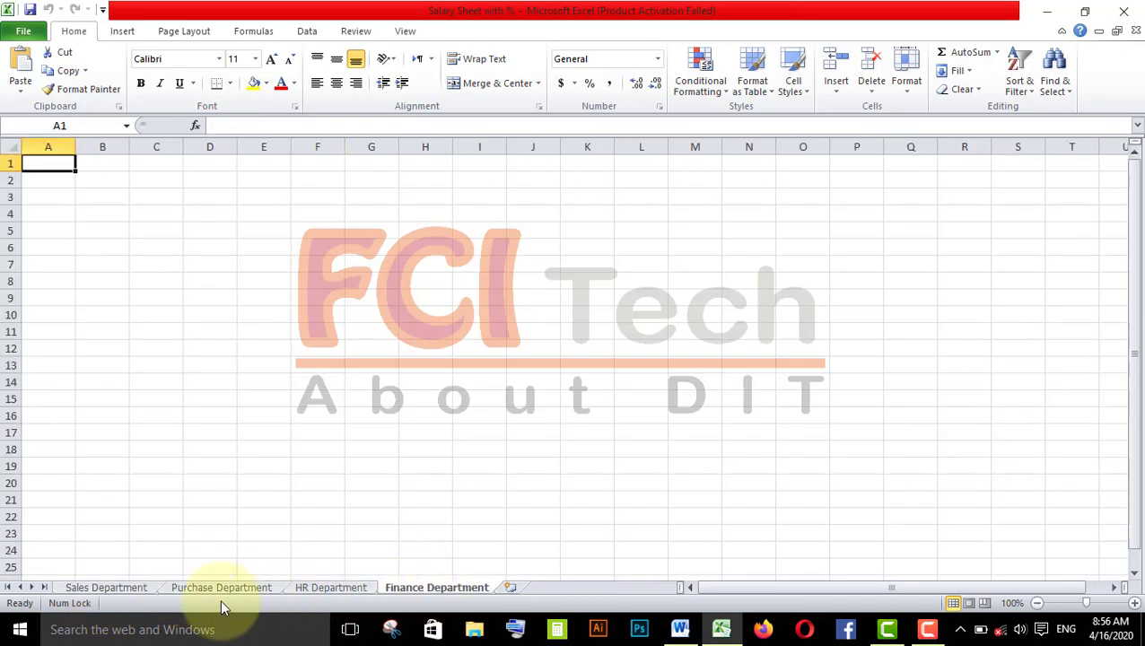
click(128, 587)
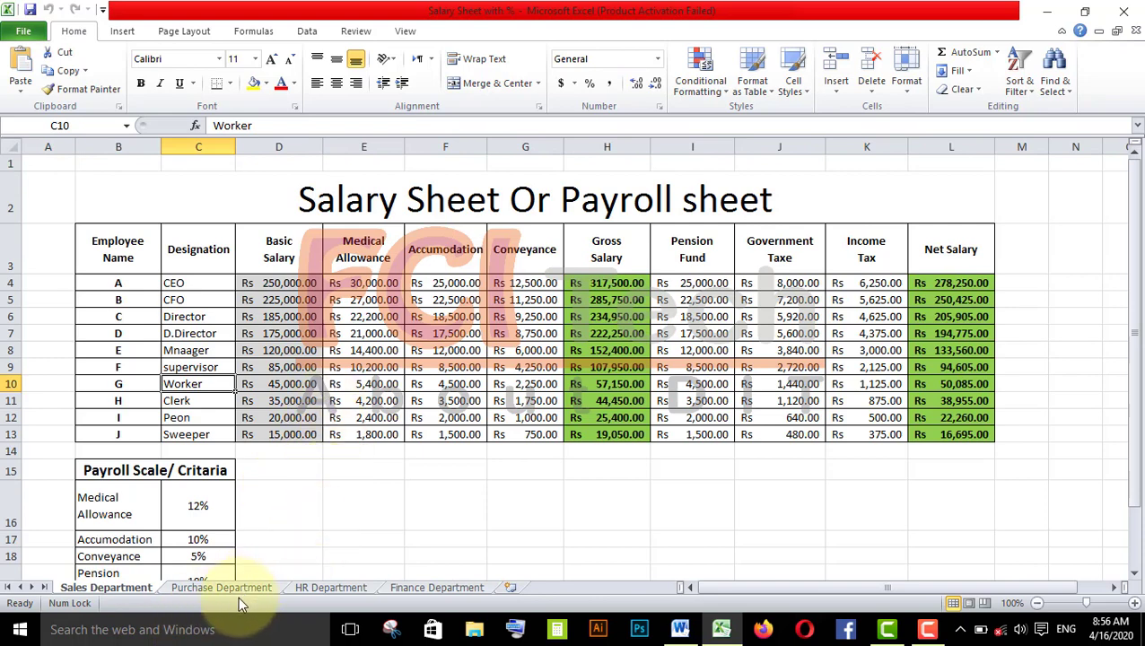
click(321, 496)
click(317, 466)
click(364, 452)
click(373, 470)
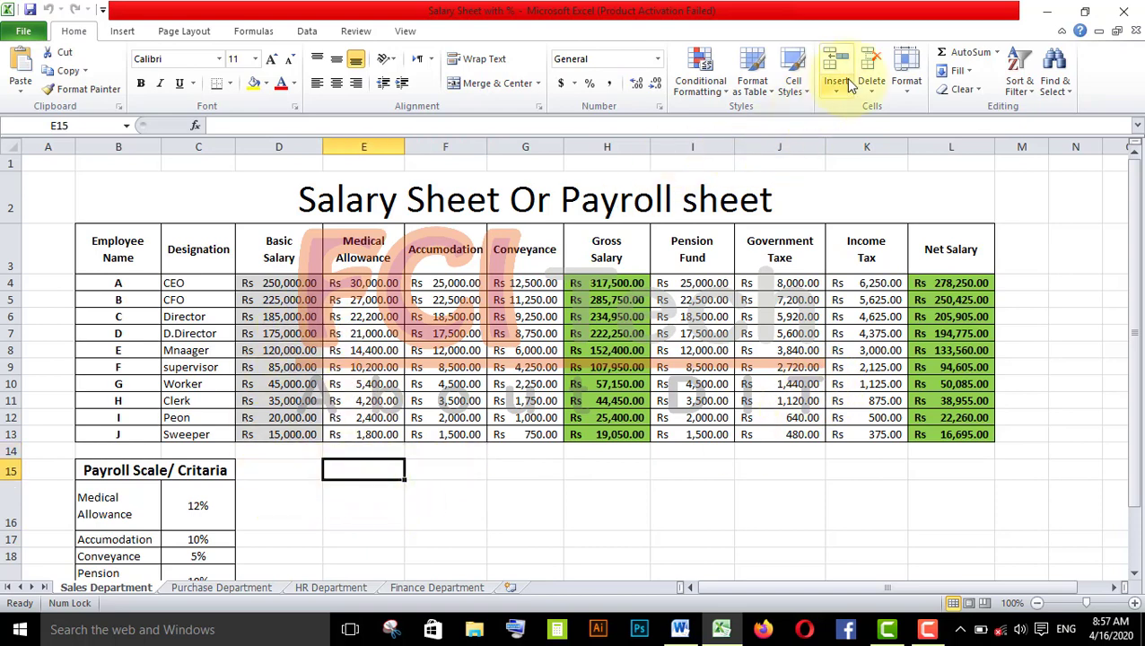
- Create a copy of the Sales Department sheet placed before it in the same workbook
click(906, 81)
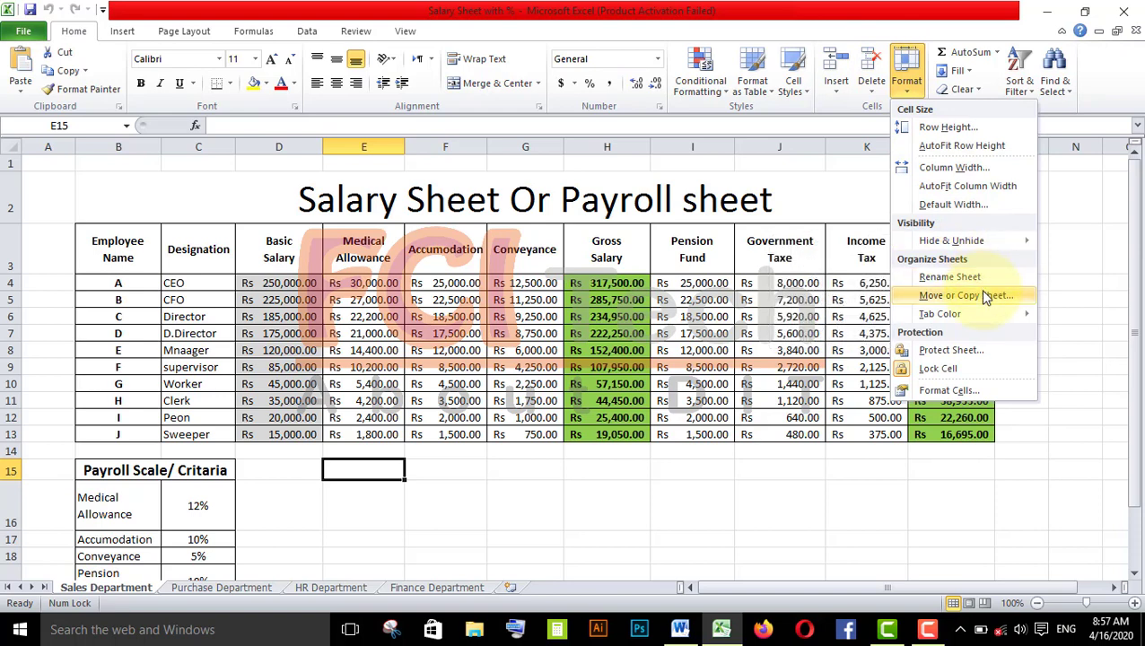
click(99, 588)
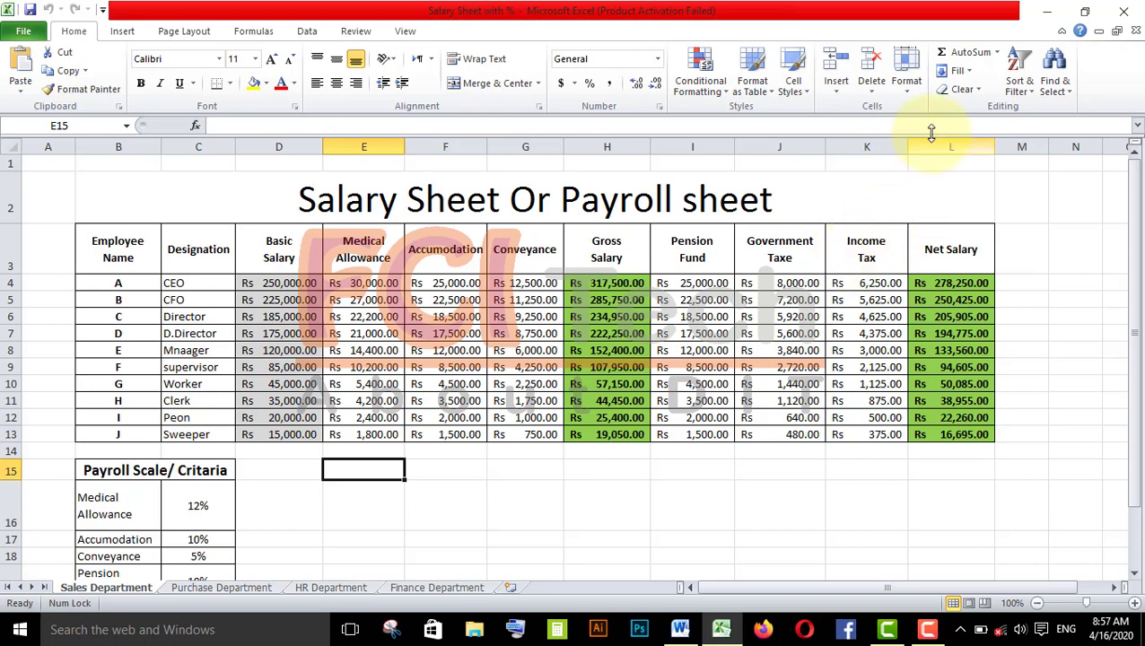
click(908, 85)
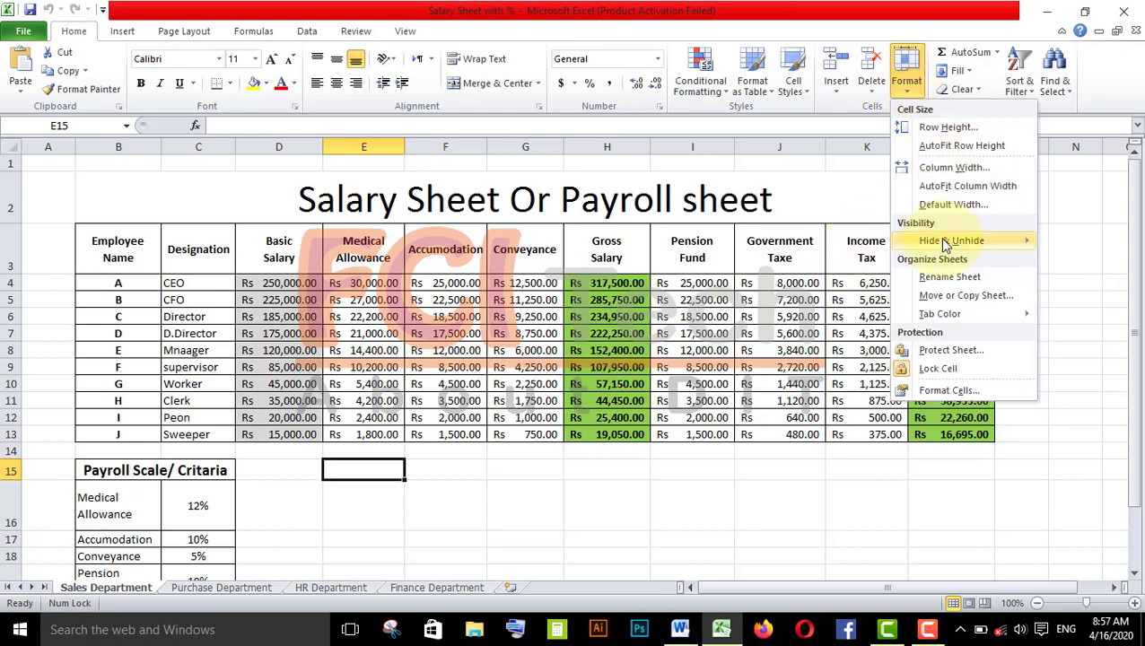
click(967, 296)
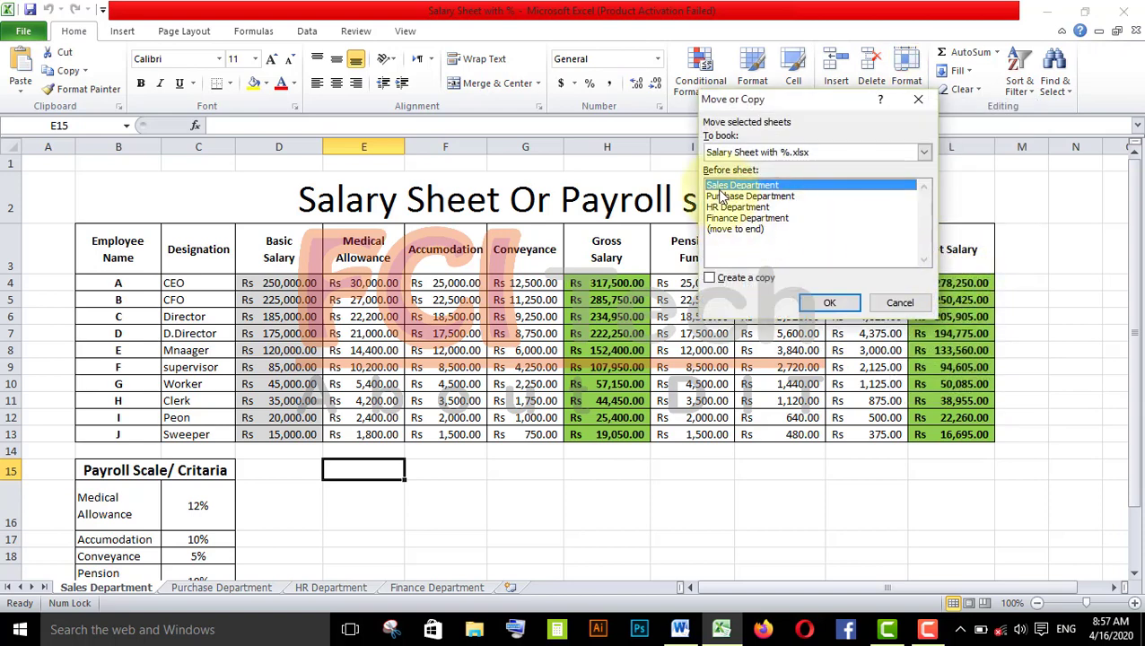
click(714, 282)
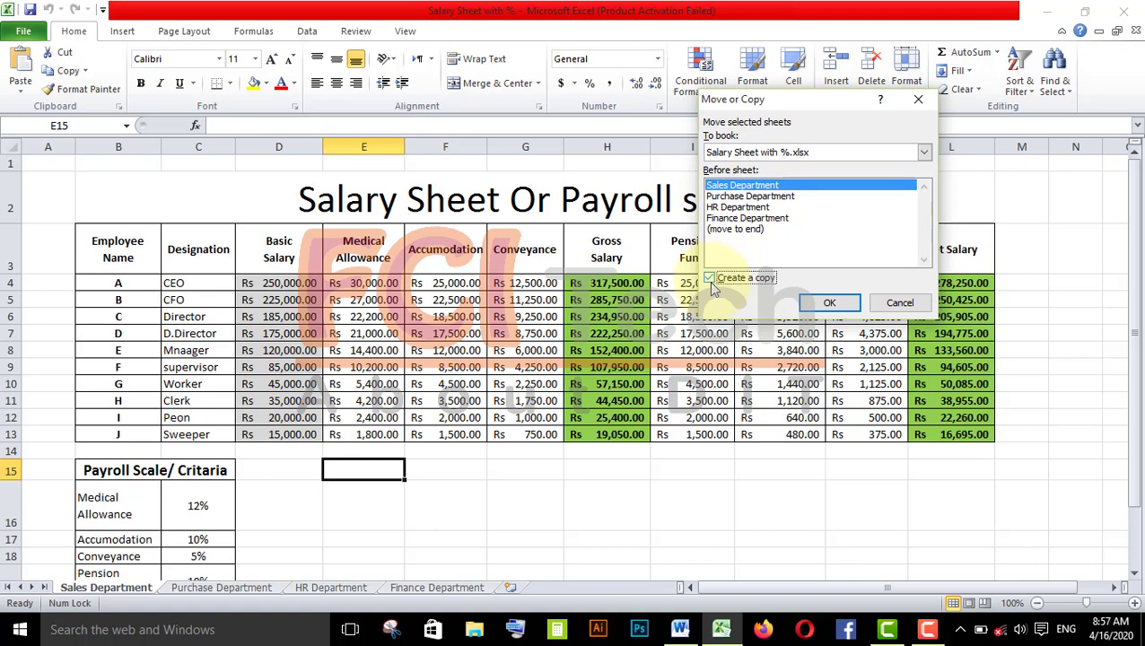
click(813, 309)
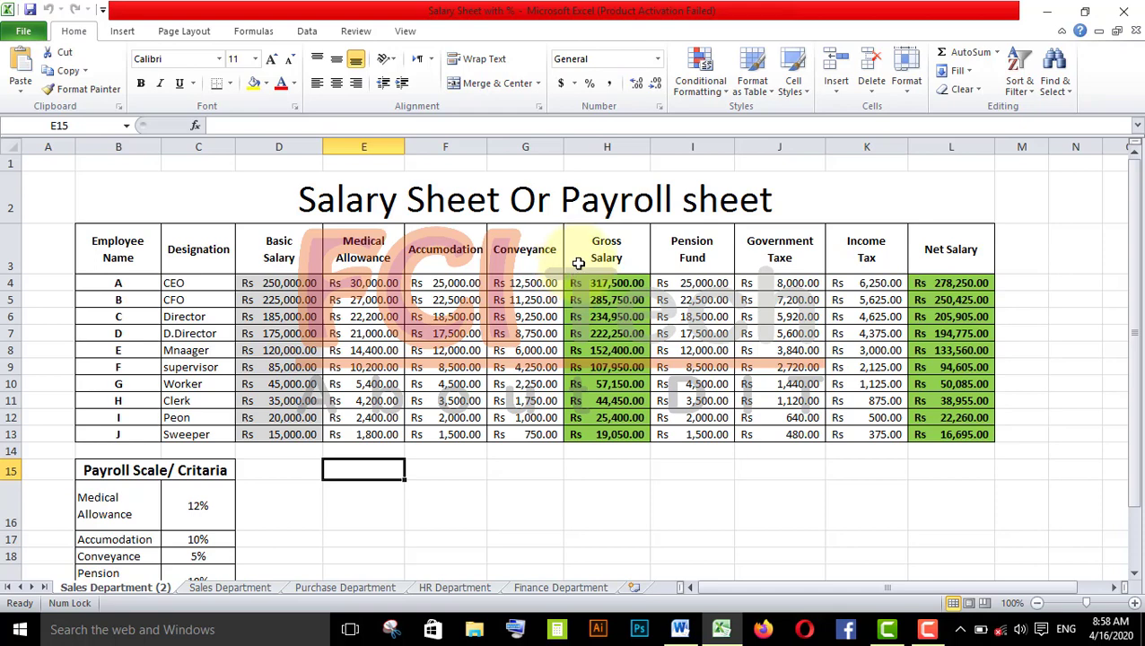
- Copy the Sales Department (2) sheet into a new workbook, then close that new workbook without saving
click(907, 99)
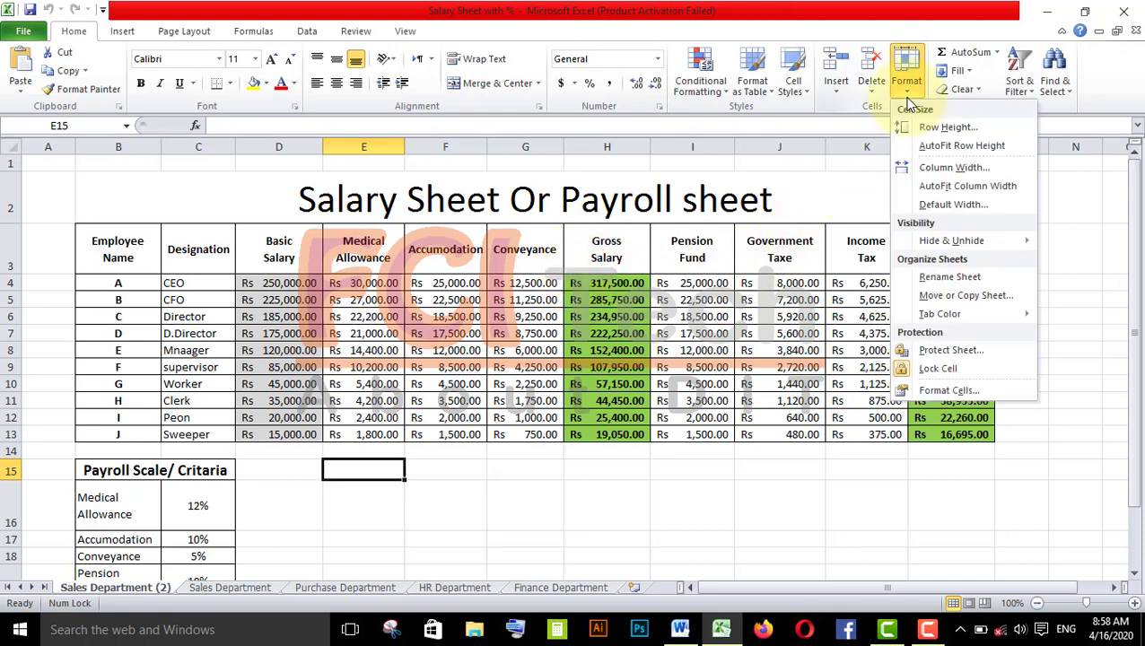
click(954, 297)
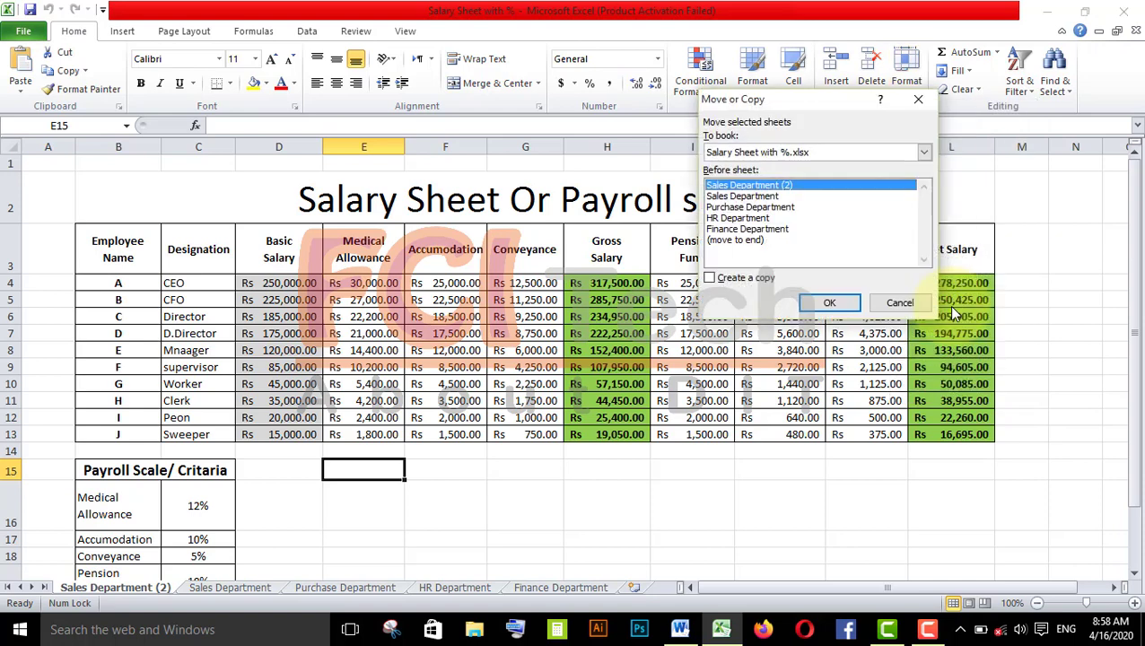
click(819, 149)
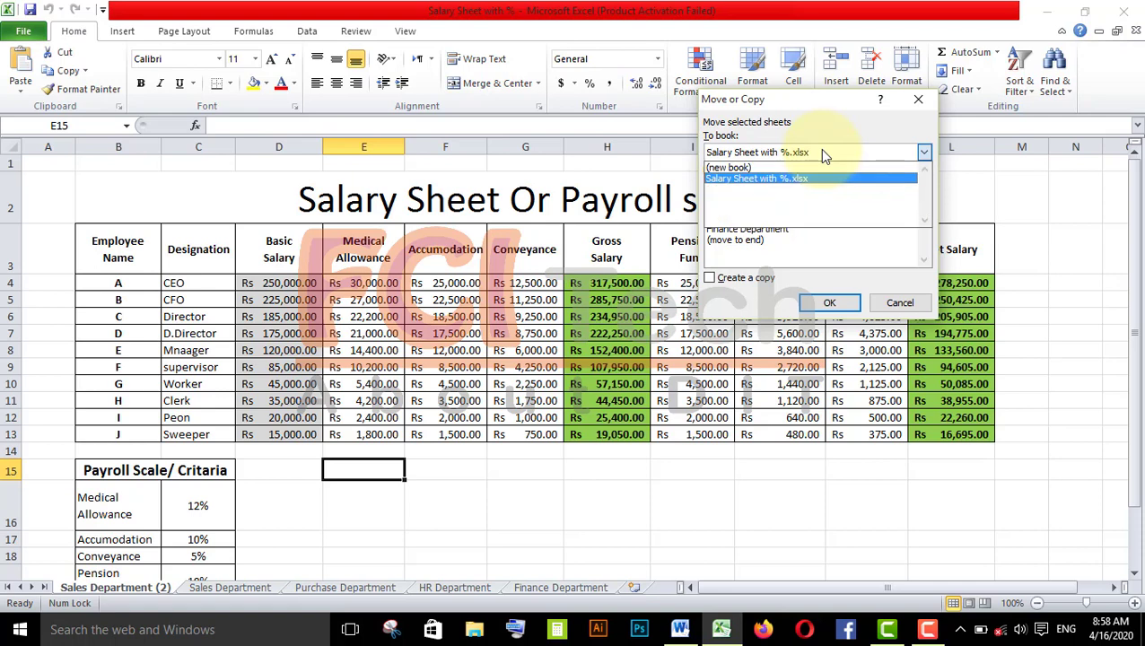
click(745, 169)
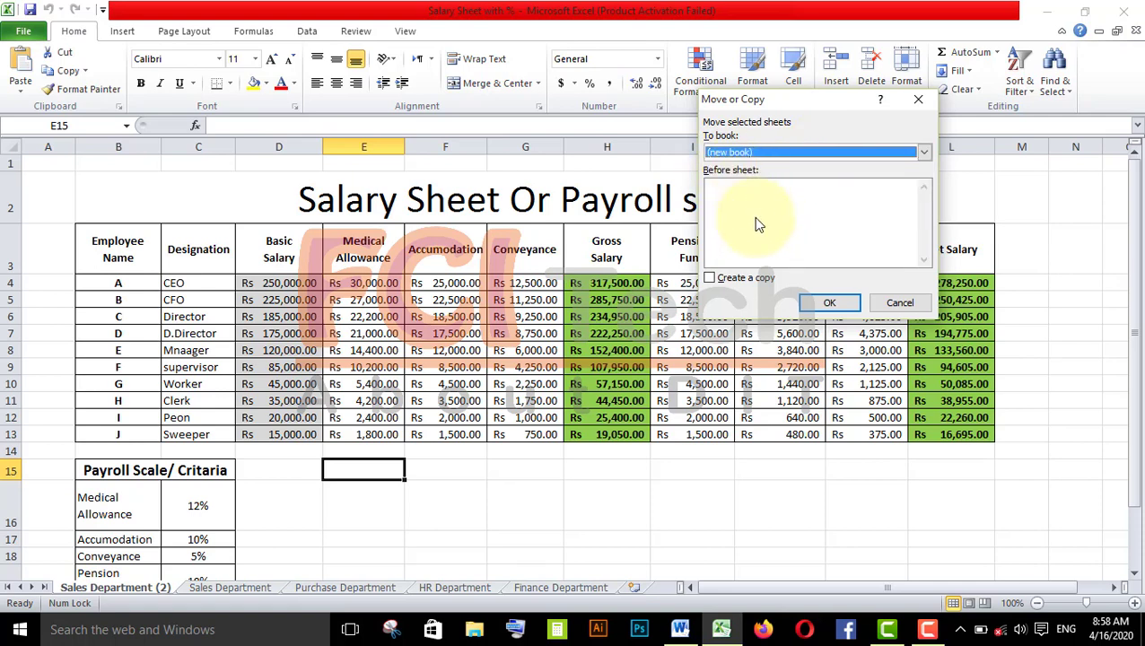
click(745, 278)
click(817, 303)
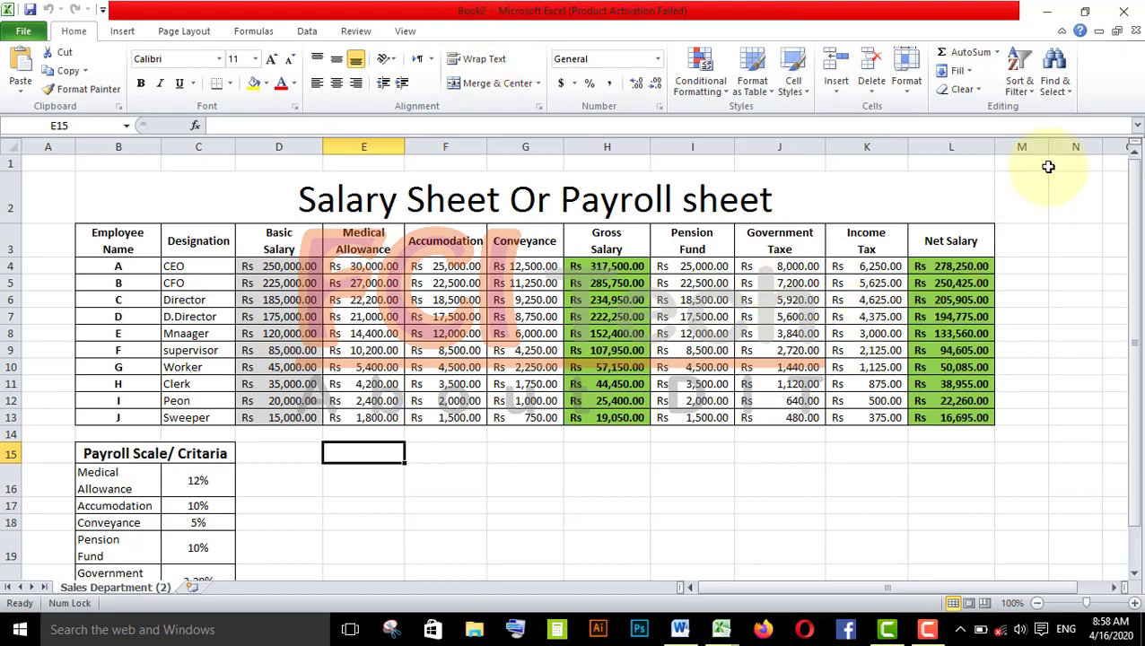
click(1135, 31)
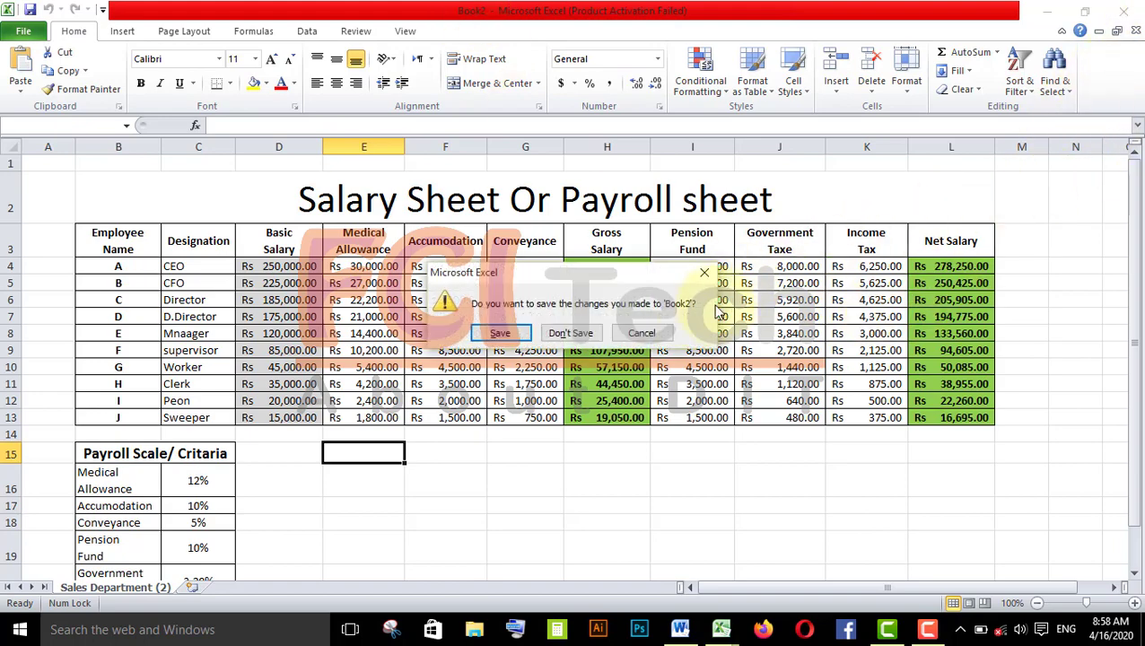
click(574, 333)
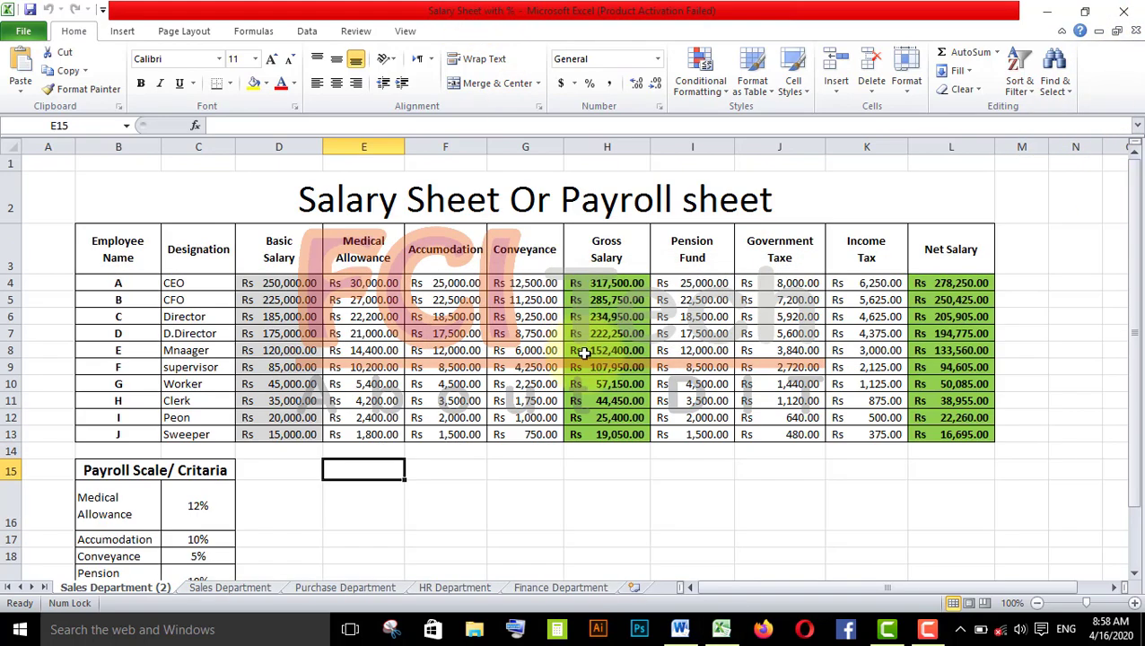
- Create a copy of the Sales Department (2) sheet placed before Purchase Department
click(908, 78)
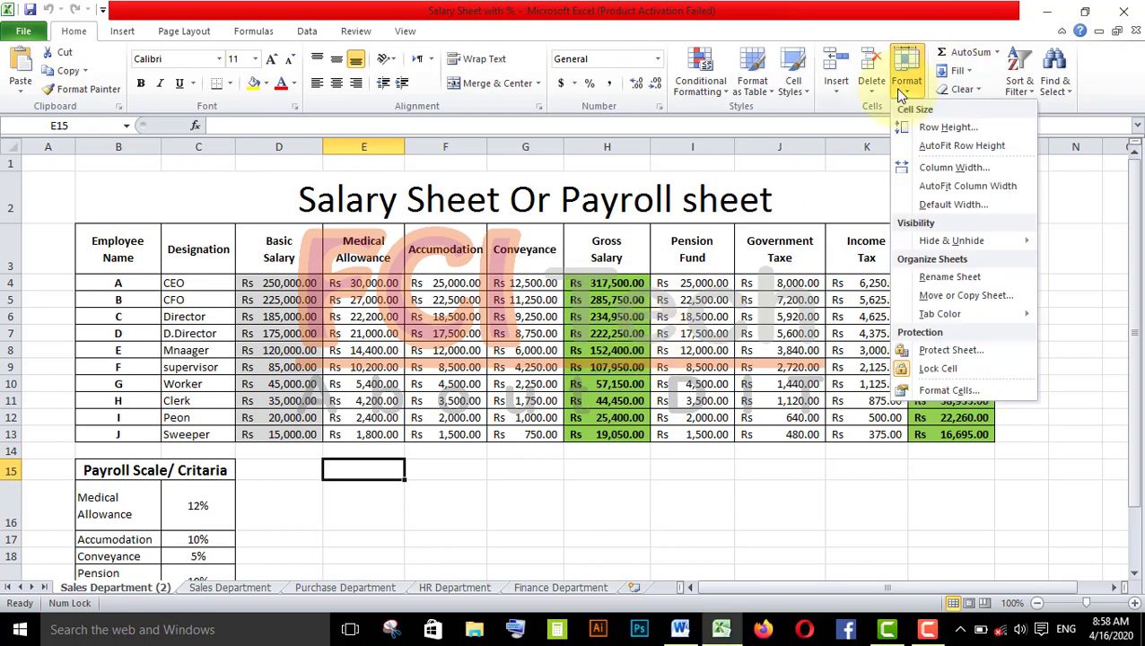
click(967, 296)
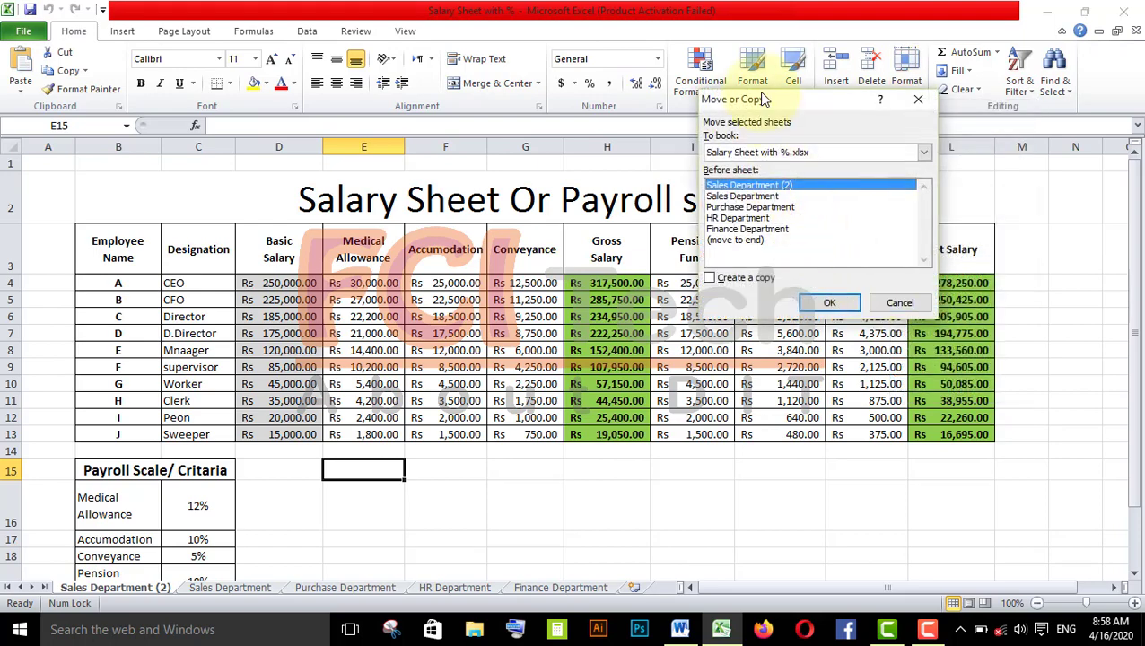
drag(775, 105, 869, 87)
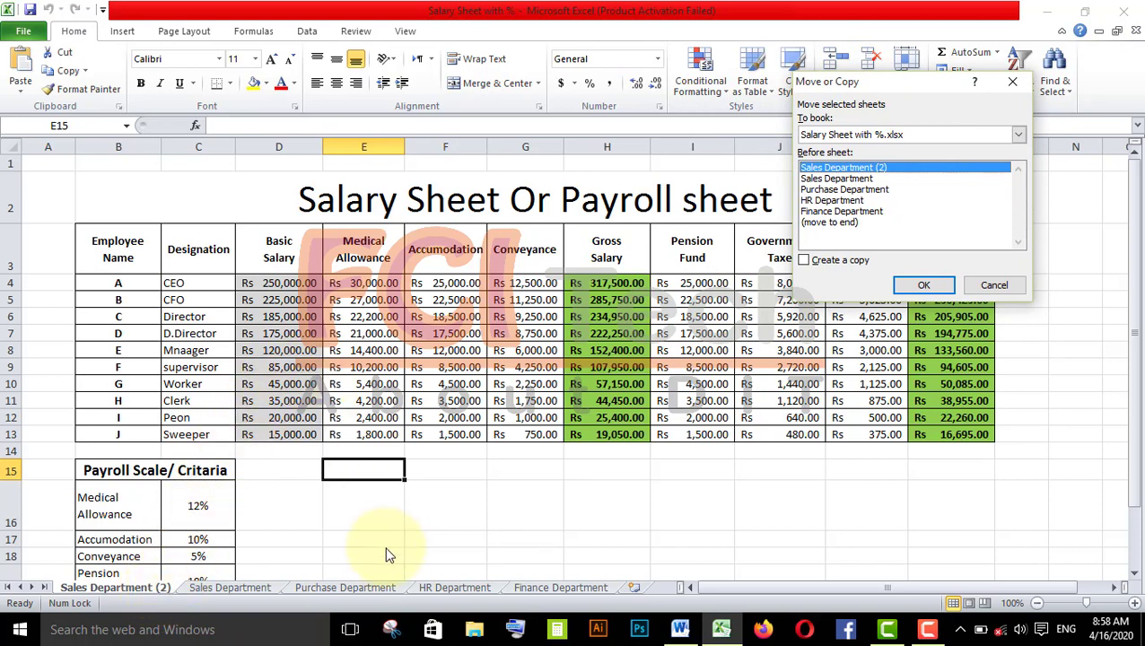
click(843, 190)
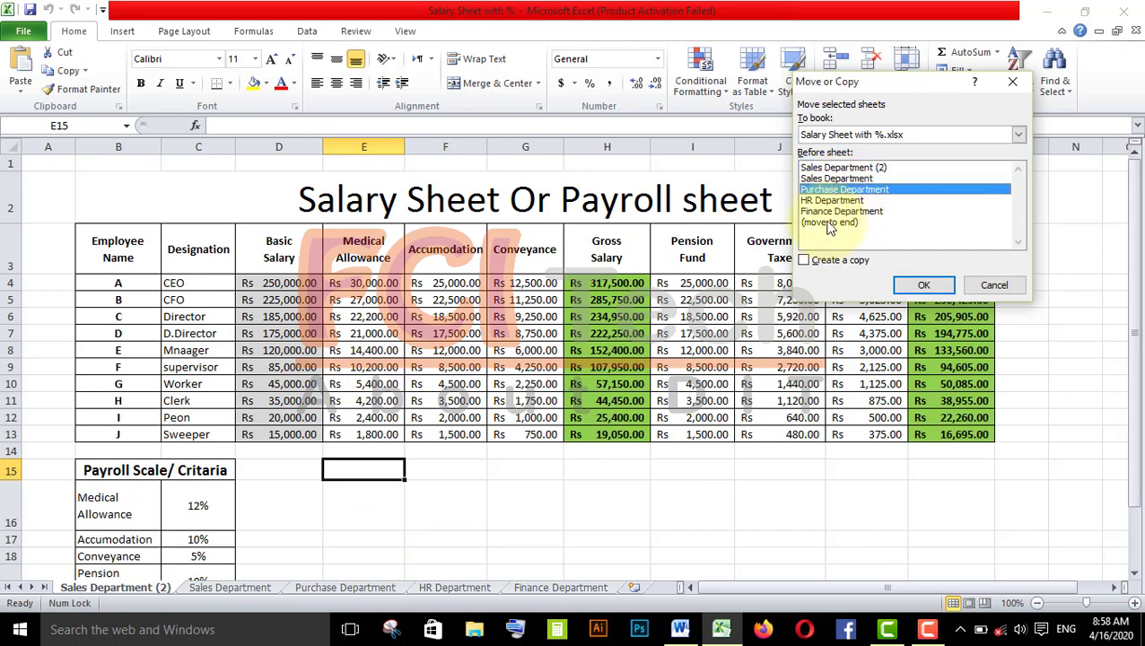
click(835, 262)
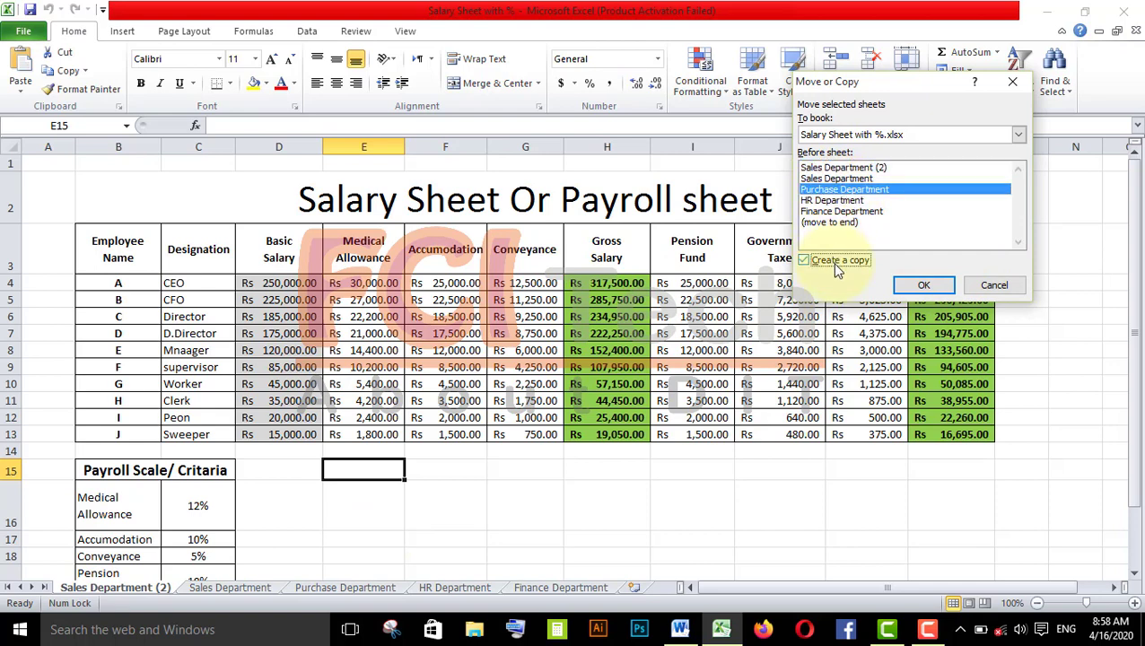
click(900, 288)
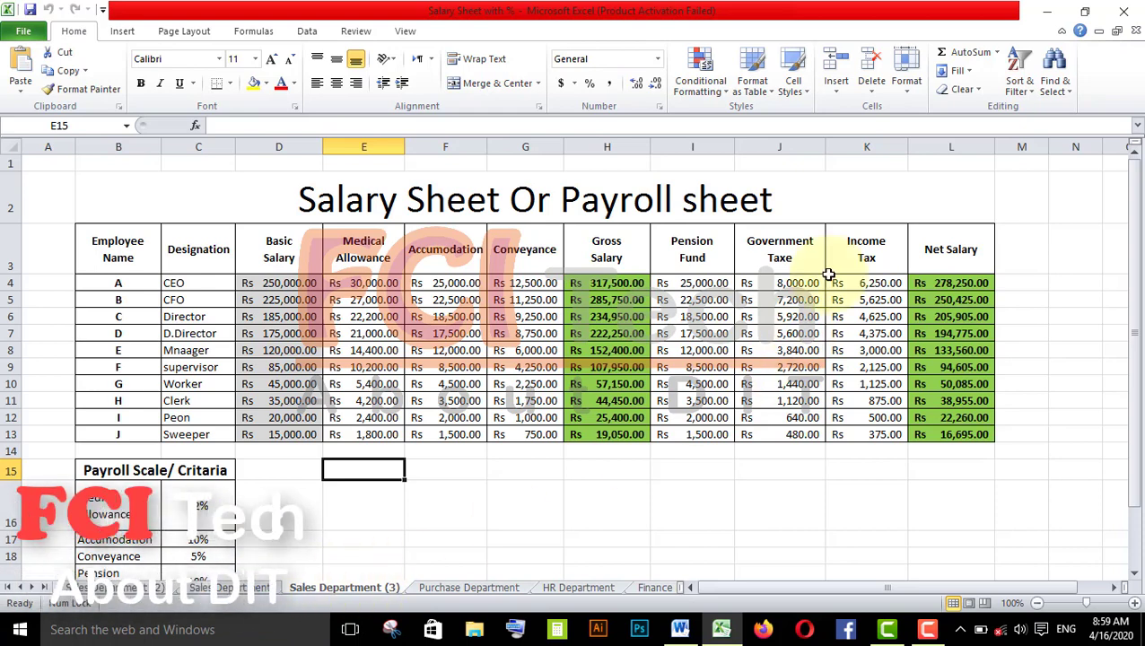
- Create a copy of the HR Department sheet at the start of the workbook
click(581, 589)
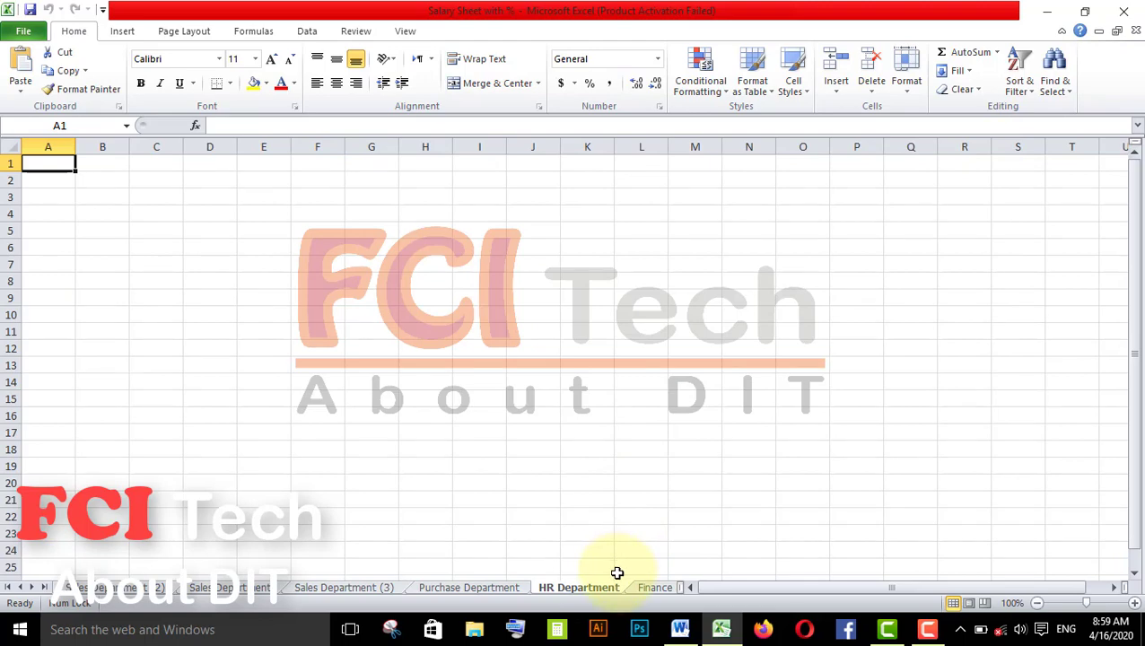
click(902, 94)
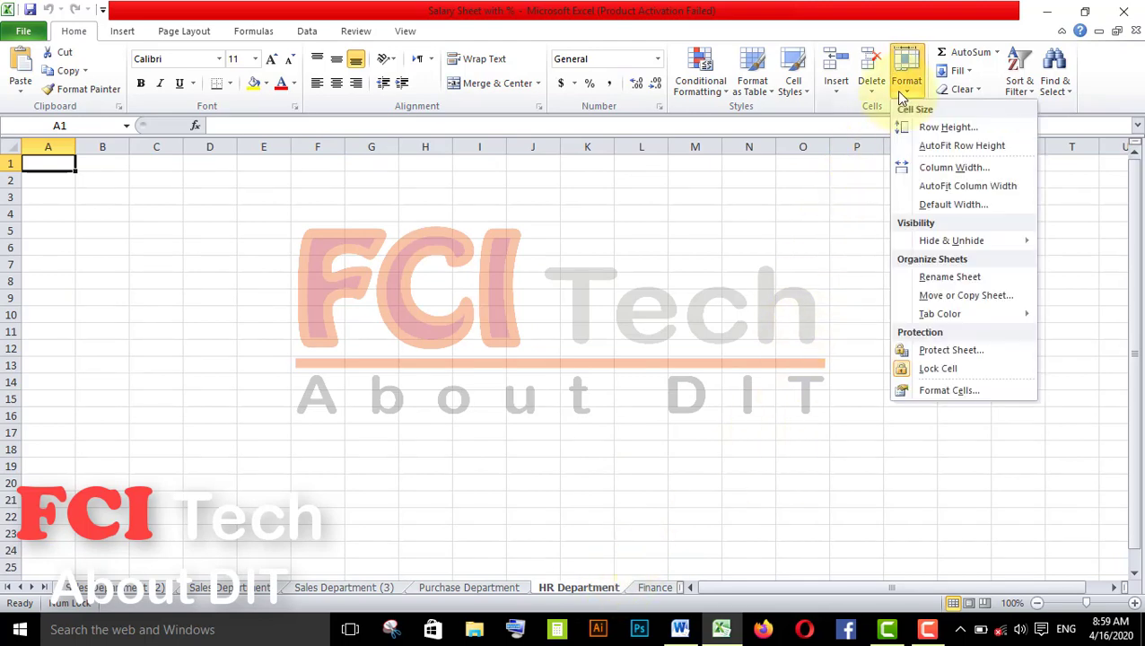
click(965, 295)
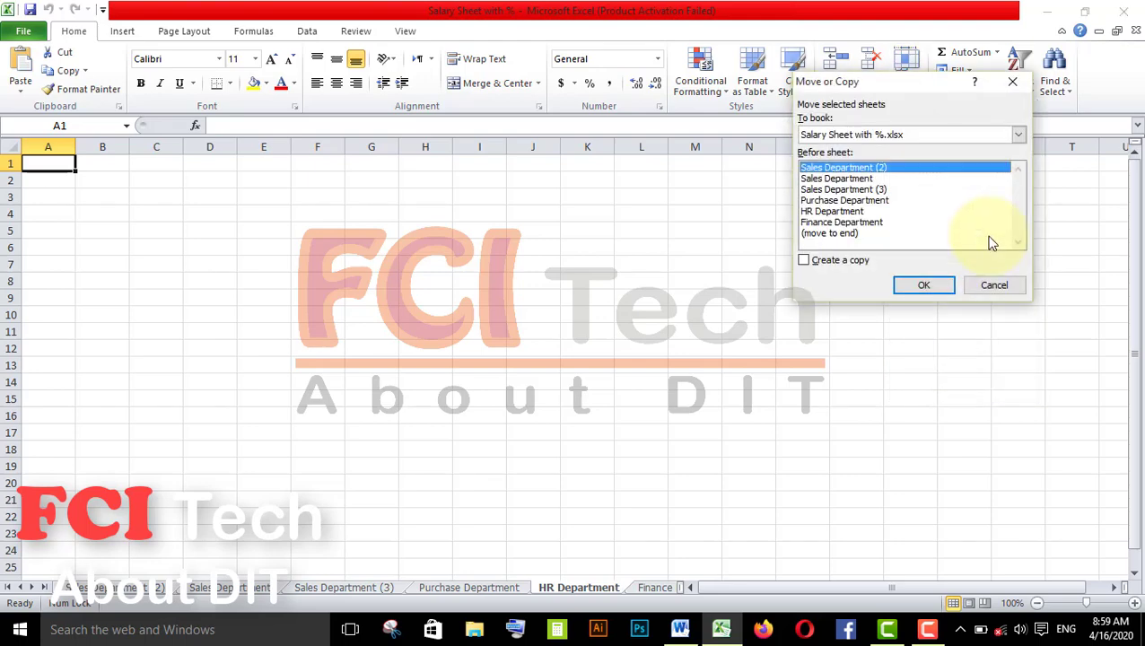
click(867, 258)
click(921, 285)
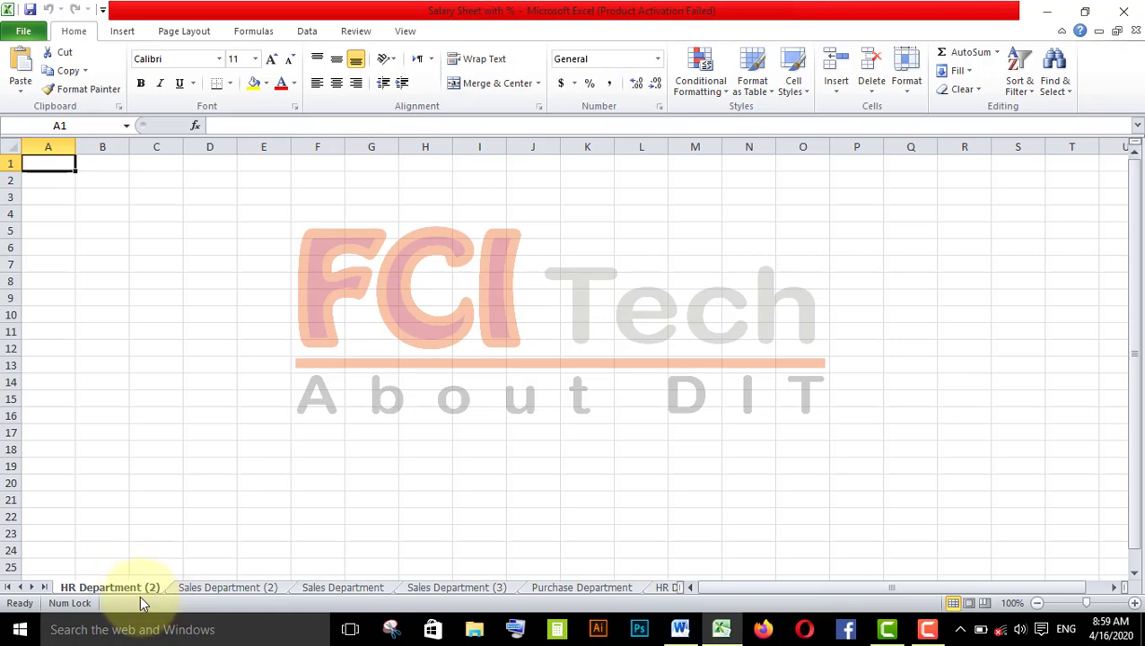
click(542, 591)
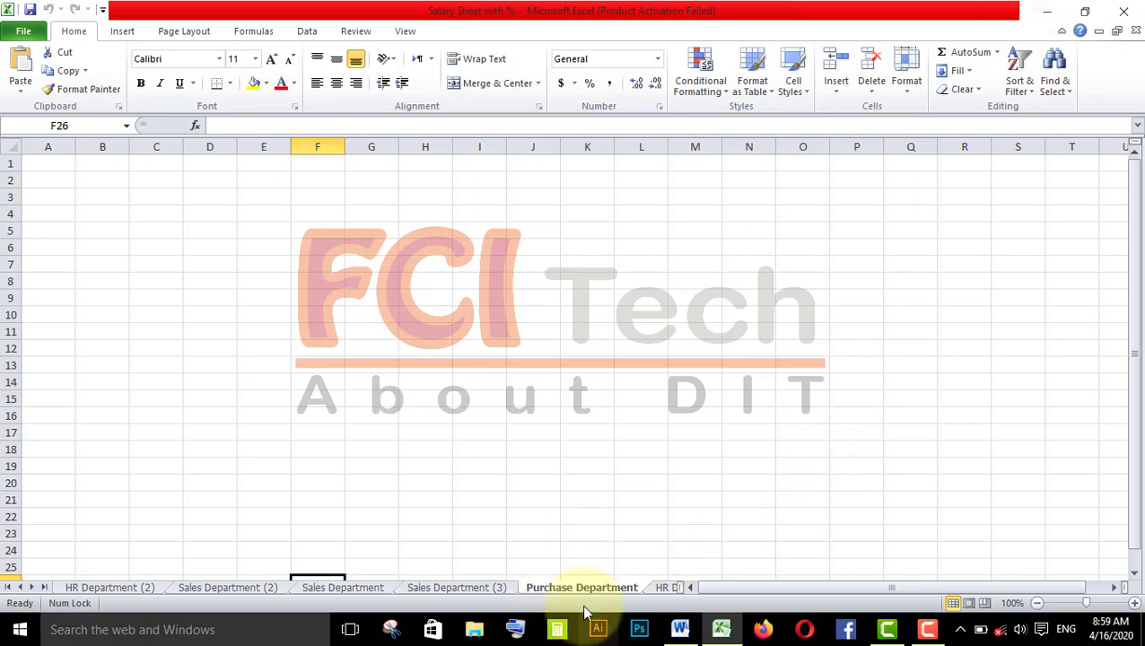
click(922, 96)
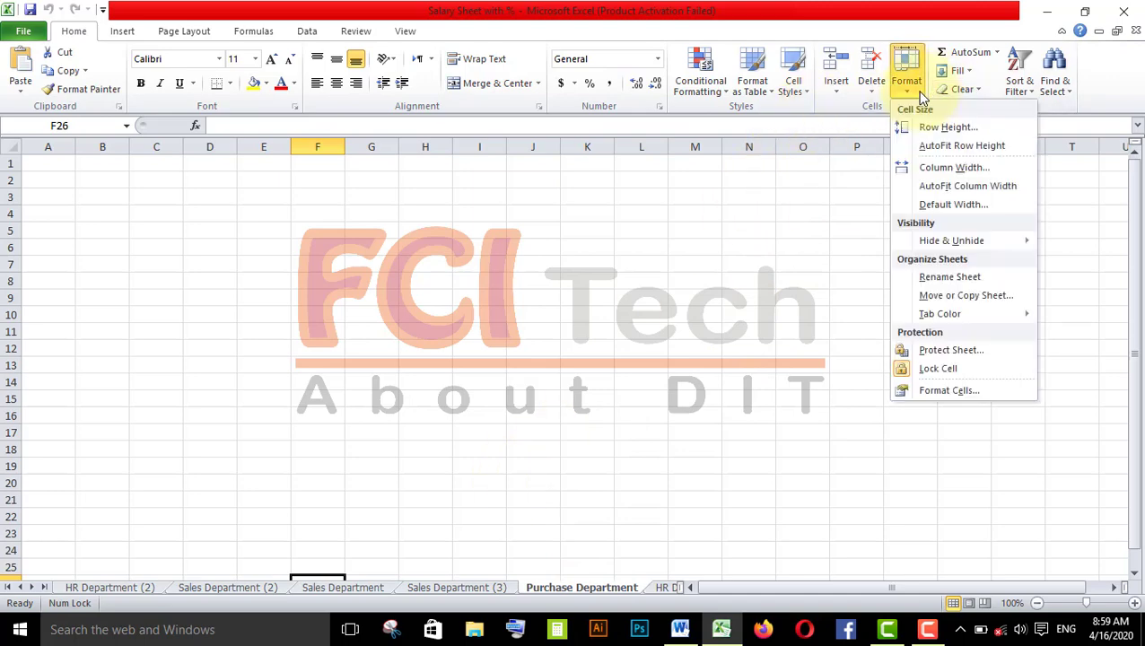
click(940, 295)
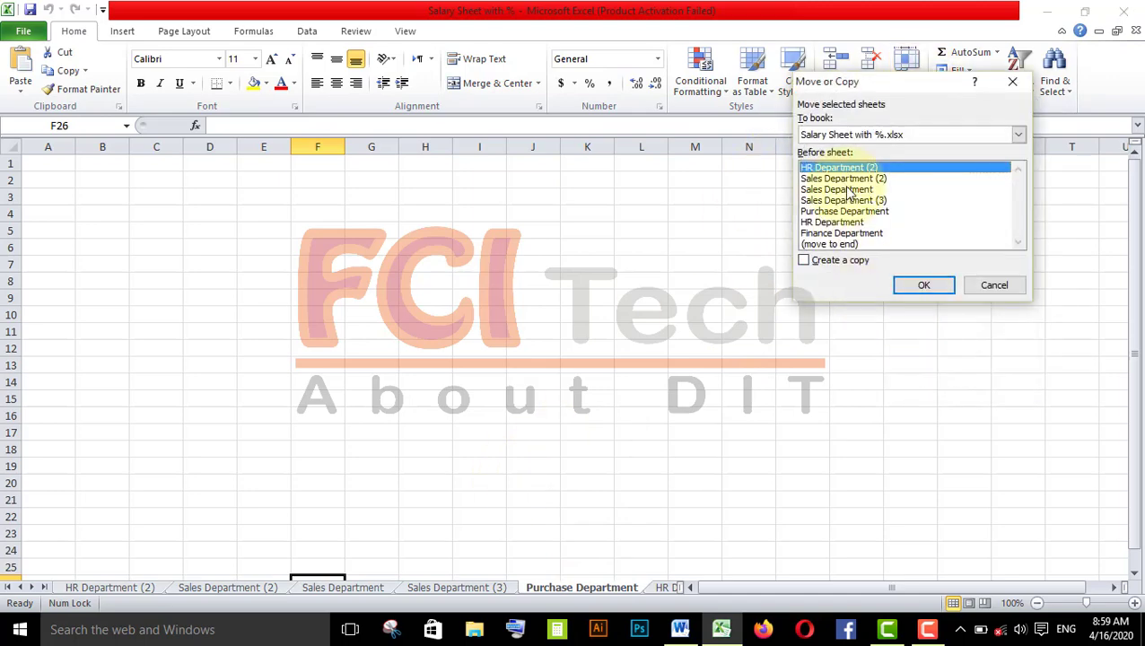
click(1013, 83)
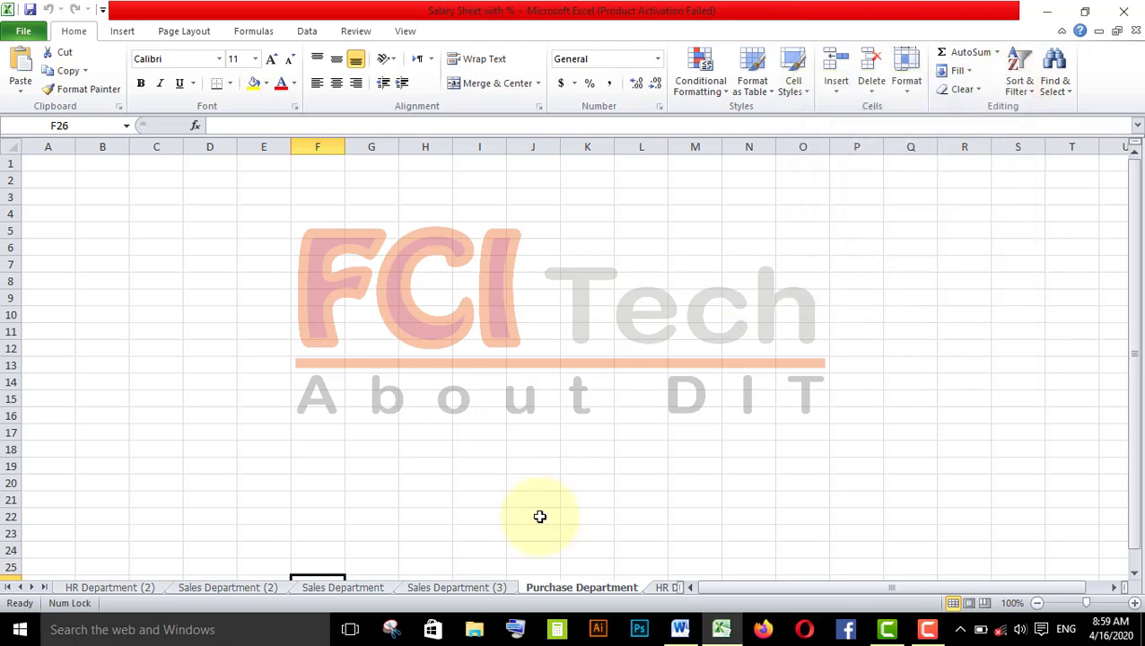
- Create a copy of the Sales Department sheet placed before HR Department
click(339, 591)
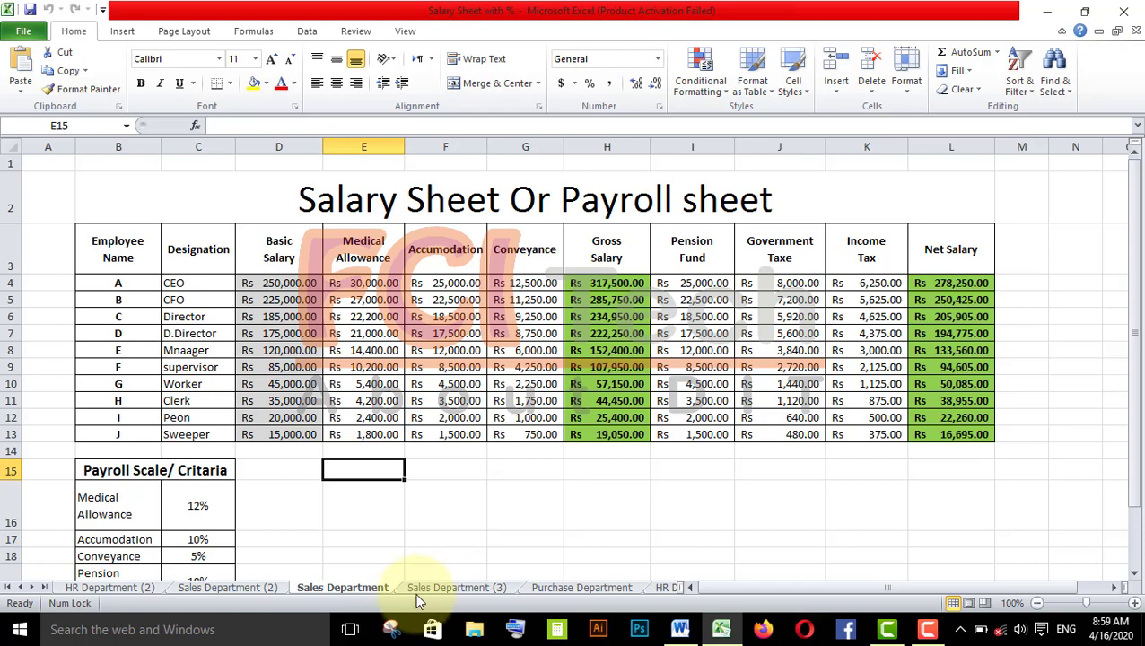
click(906, 85)
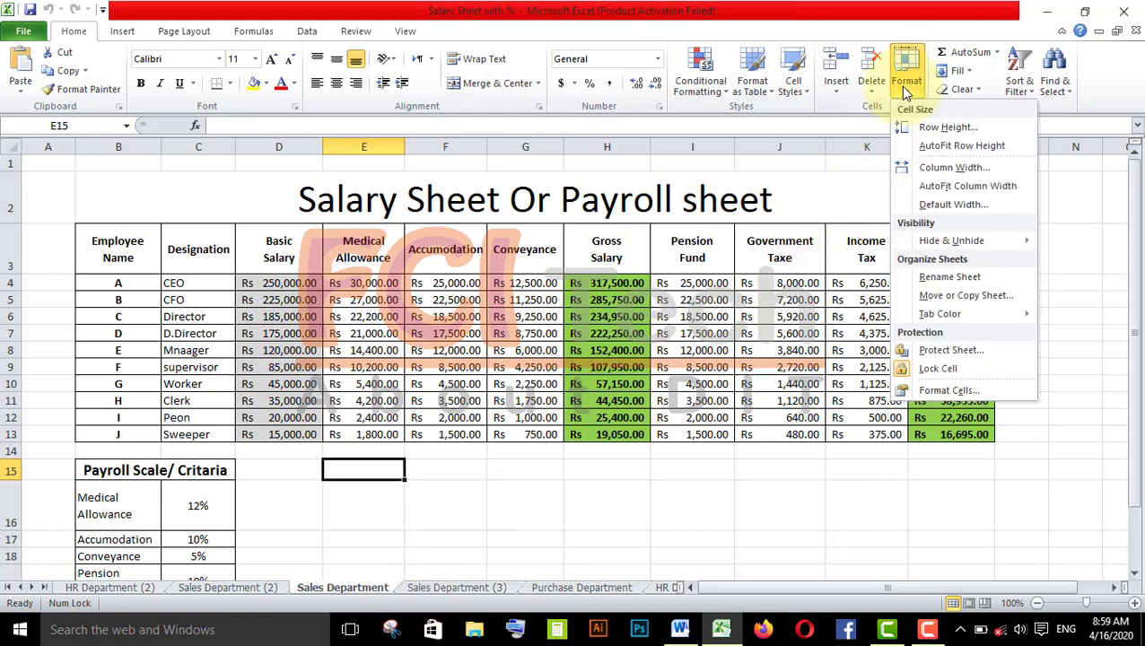
click(902, 294)
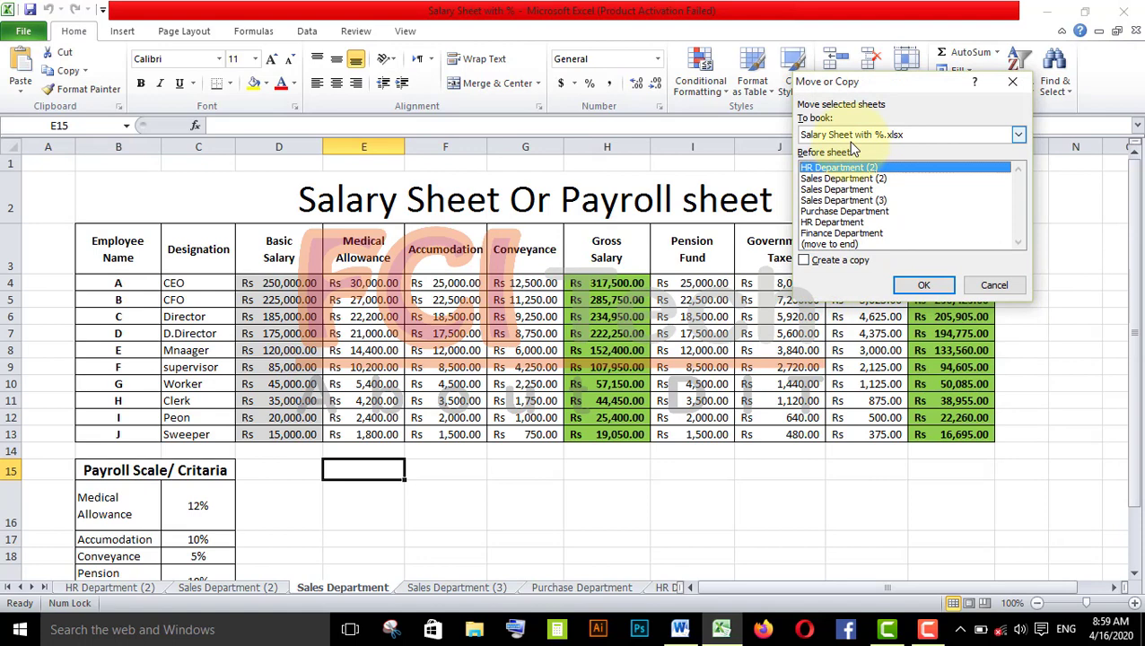
click(857, 261)
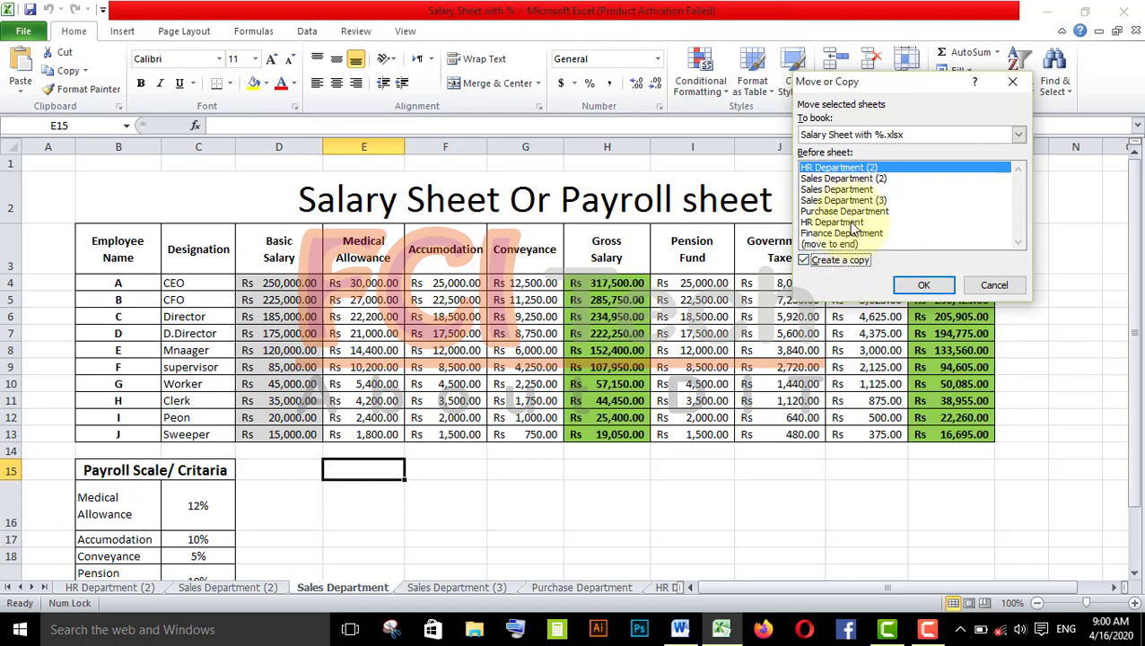
click(853, 222)
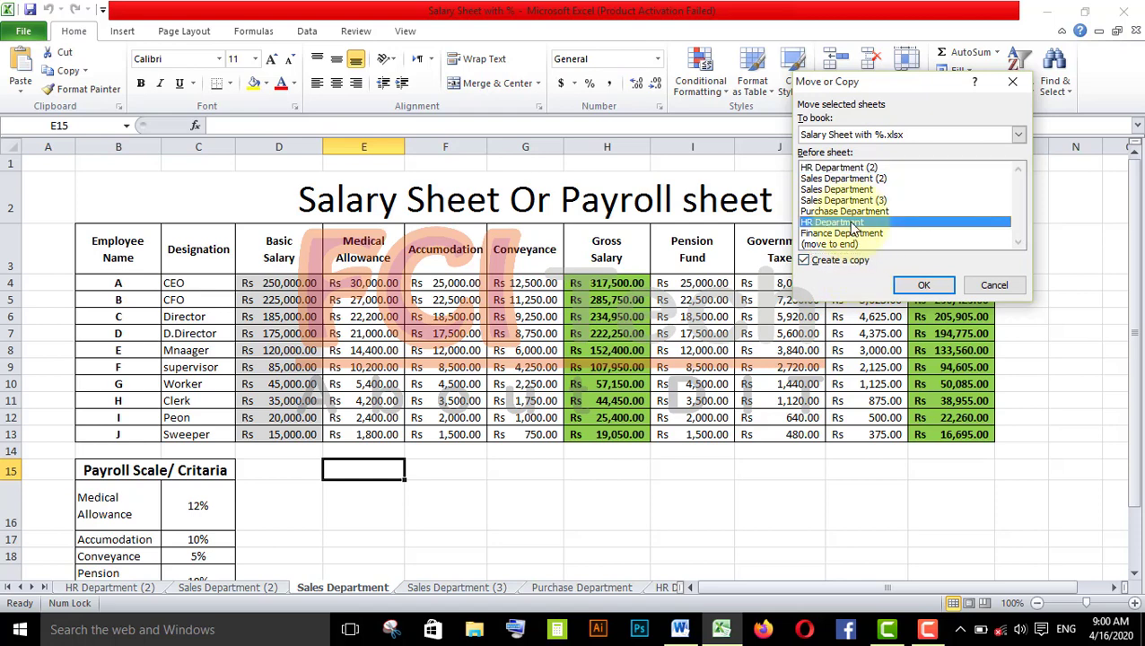
click(924, 287)
- Move the Sales Department (4) sheet tab so it sits before Sales Department (3)
click(715, 588)
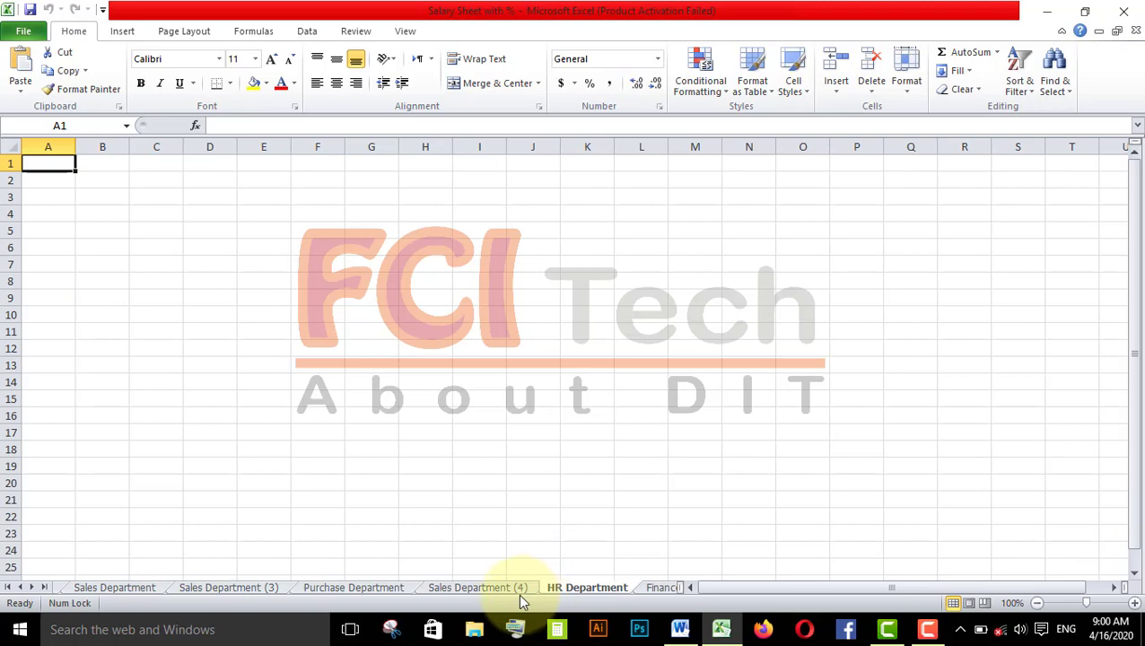
click(516, 589)
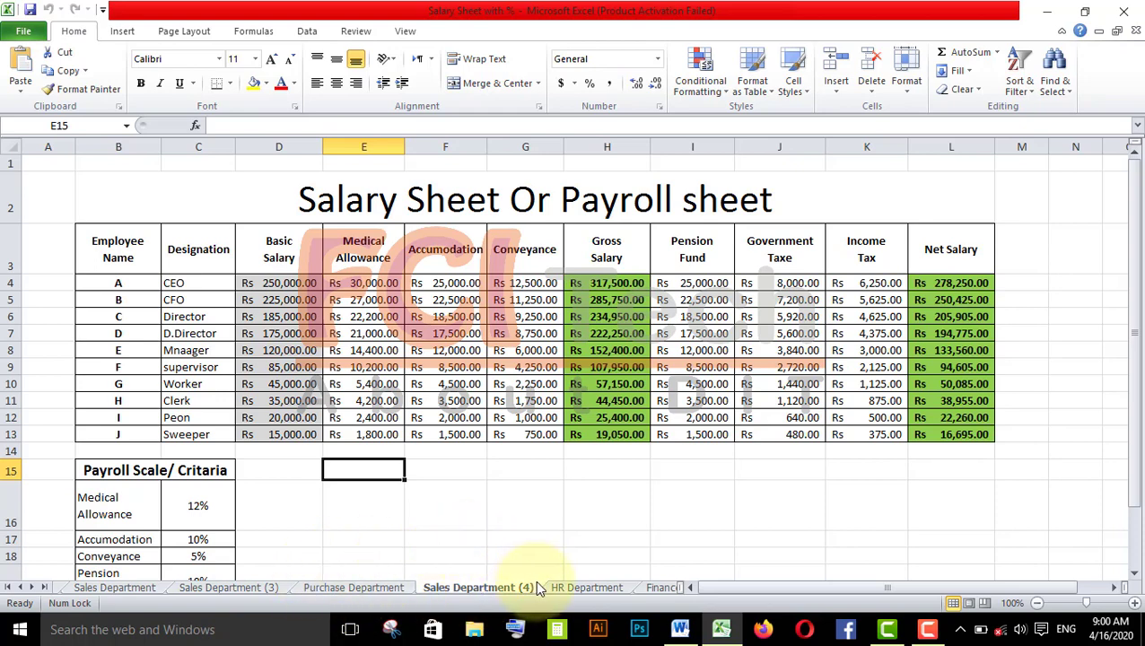
drag(477, 591, 286, 592)
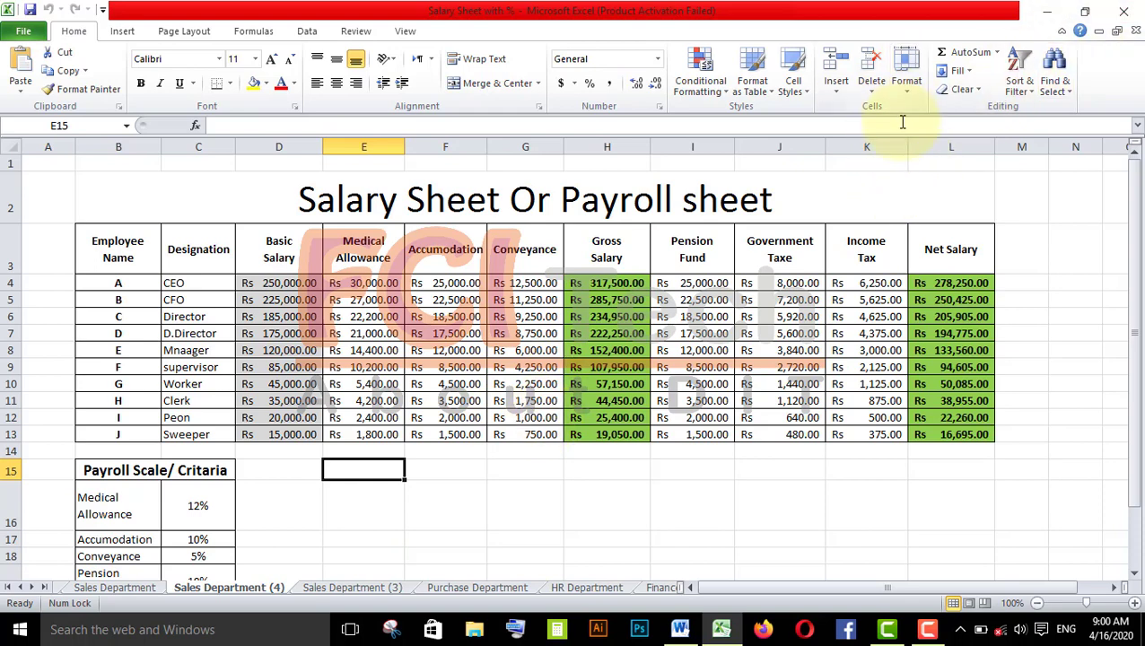
click(914, 63)
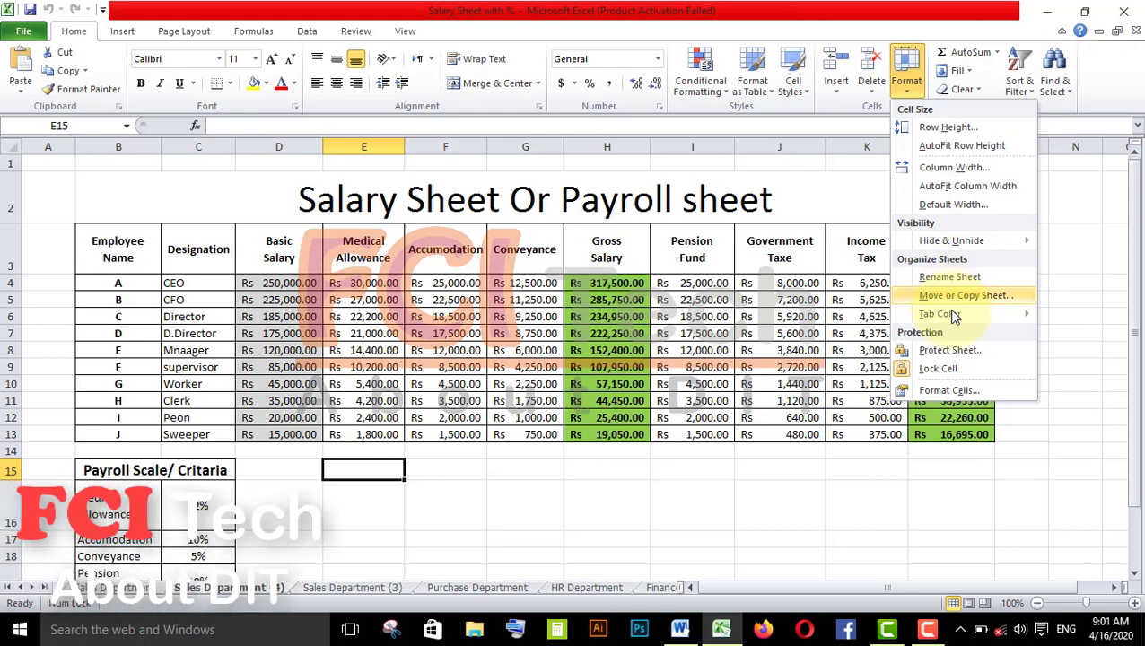
mouse_move(956, 322)
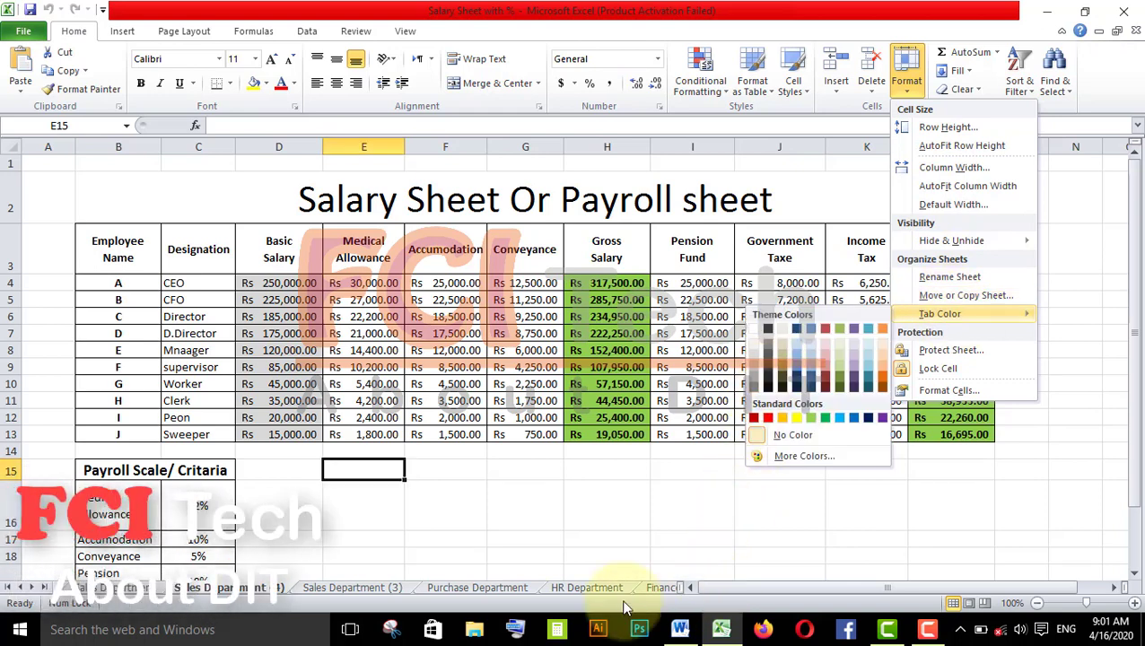
click(99, 591)
click(100, 591)
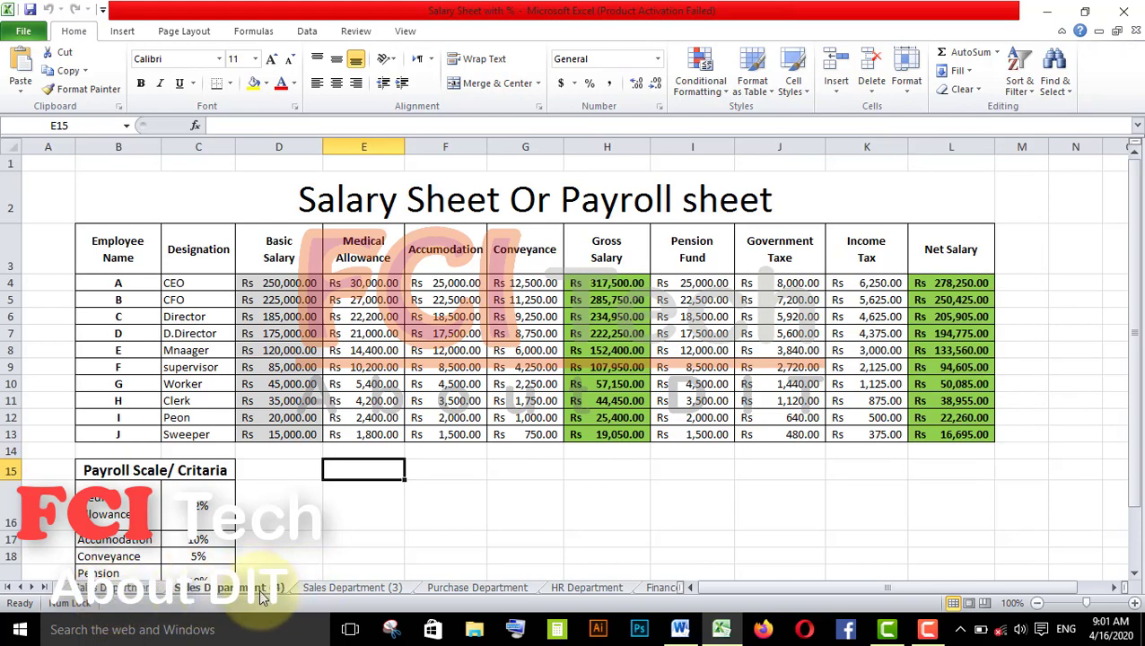
- Browse the worksheet tabs from Sales Department (3) through Finance Department
click(325, 589)
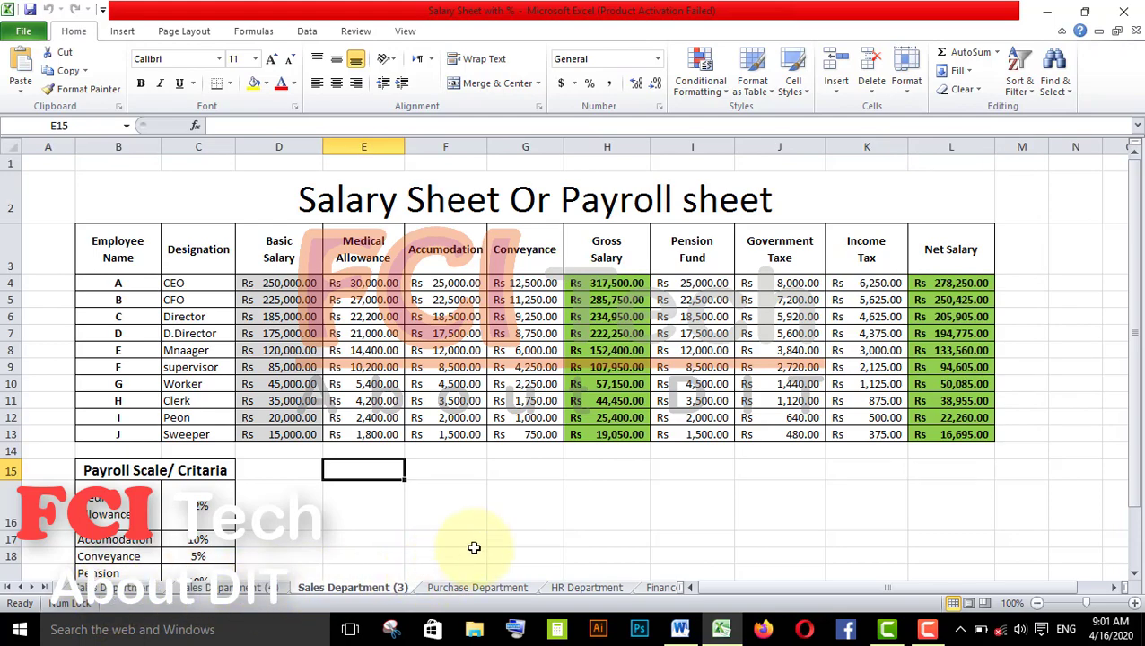
click(502, 588)
click(586, 587)
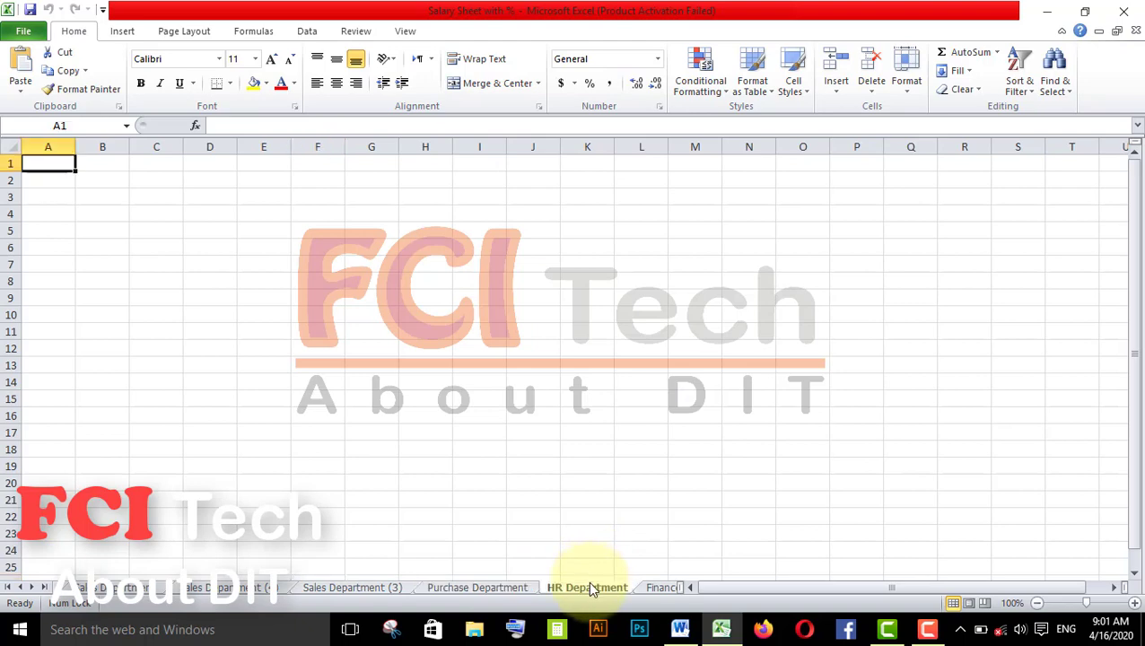
click(655, 586)
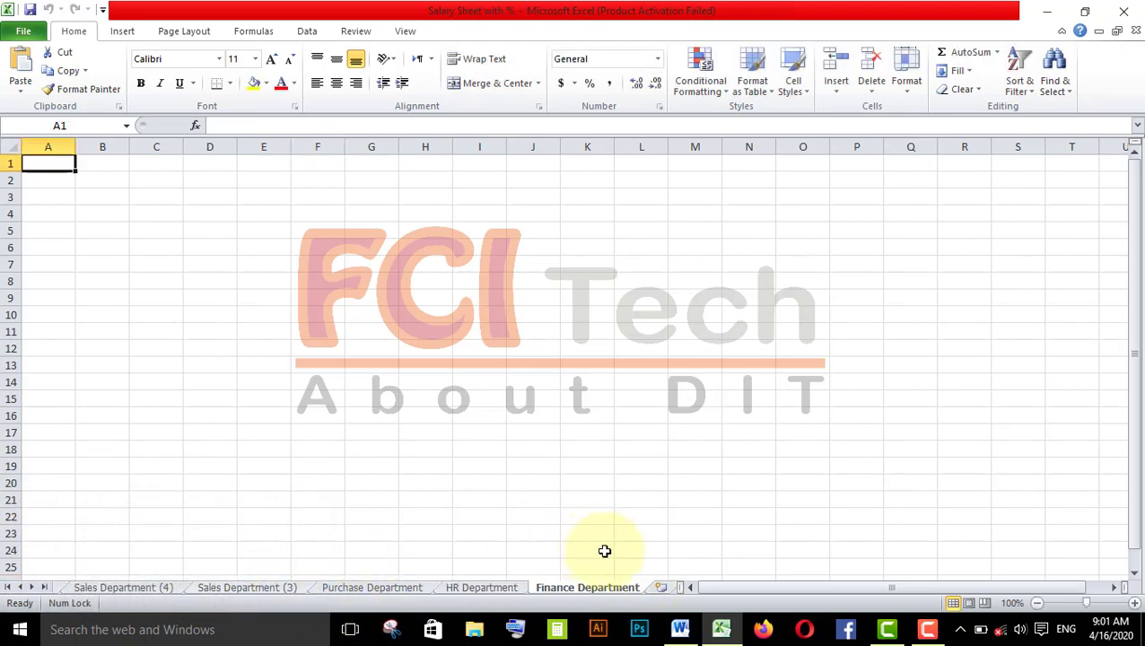
- Color the Finance Department sheet tab orange
click(493, 587)
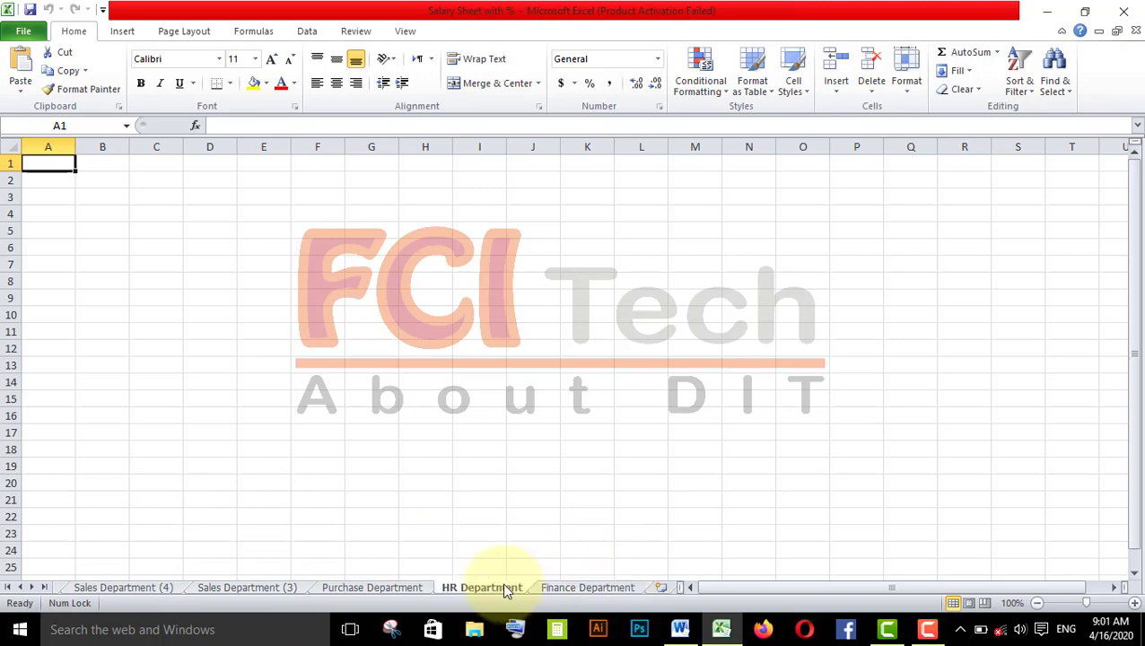
click(567, 587)
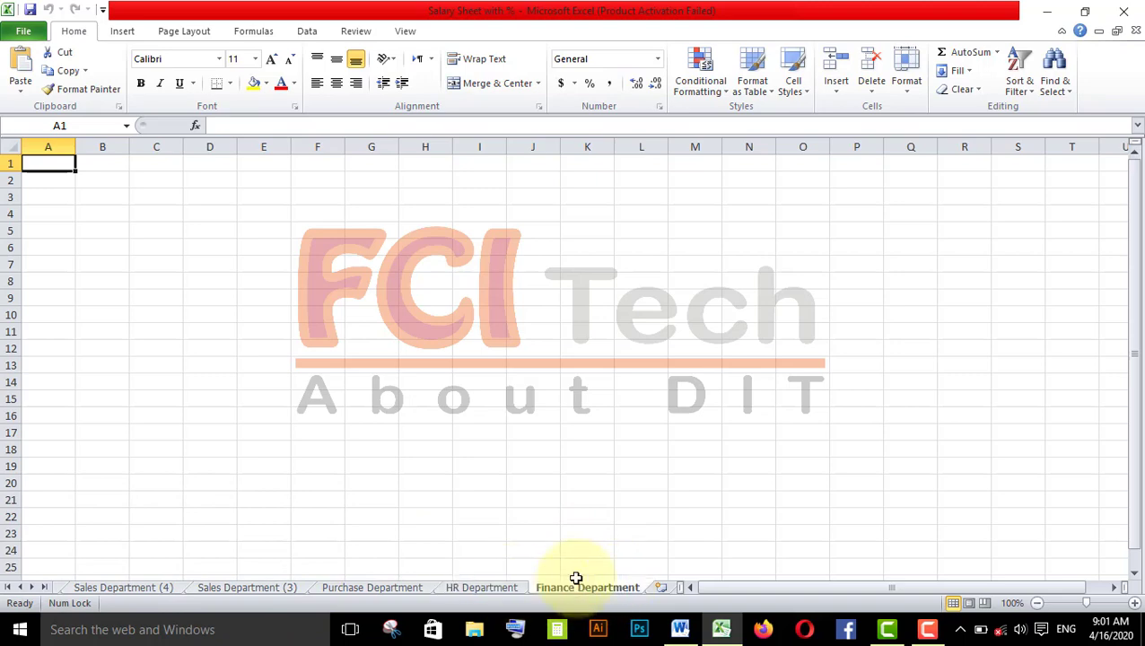
click(906, 77)
mouse_move(914, 309)
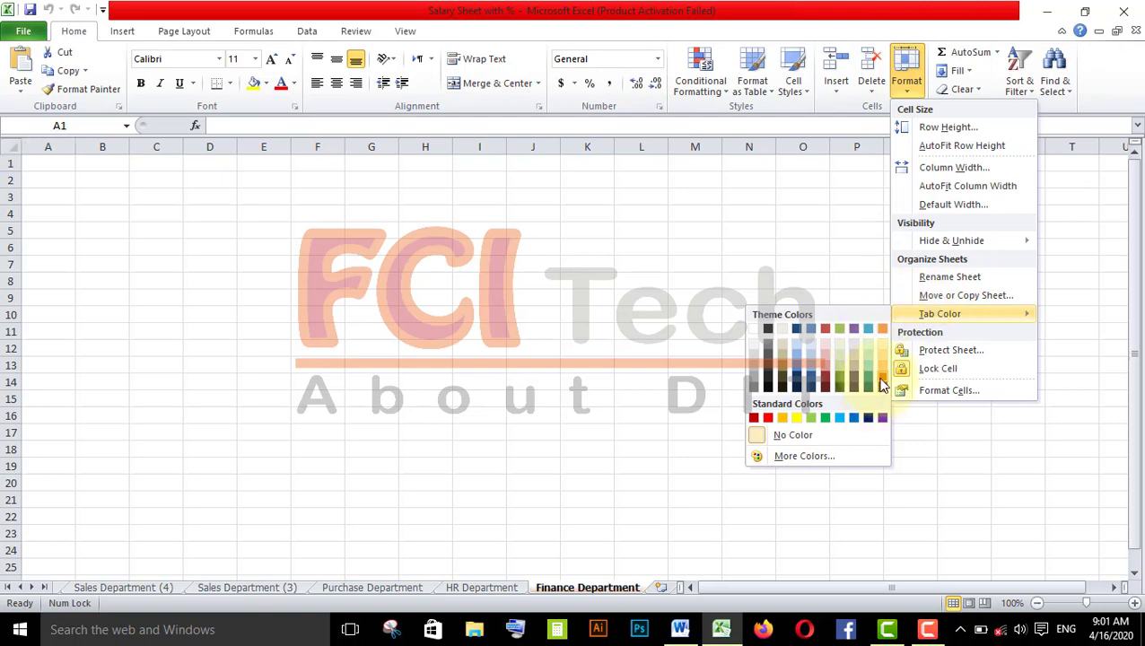
click(885, 347)
- Color the HR Department tab purple and the Purchase Department tab green
click(501, 586)
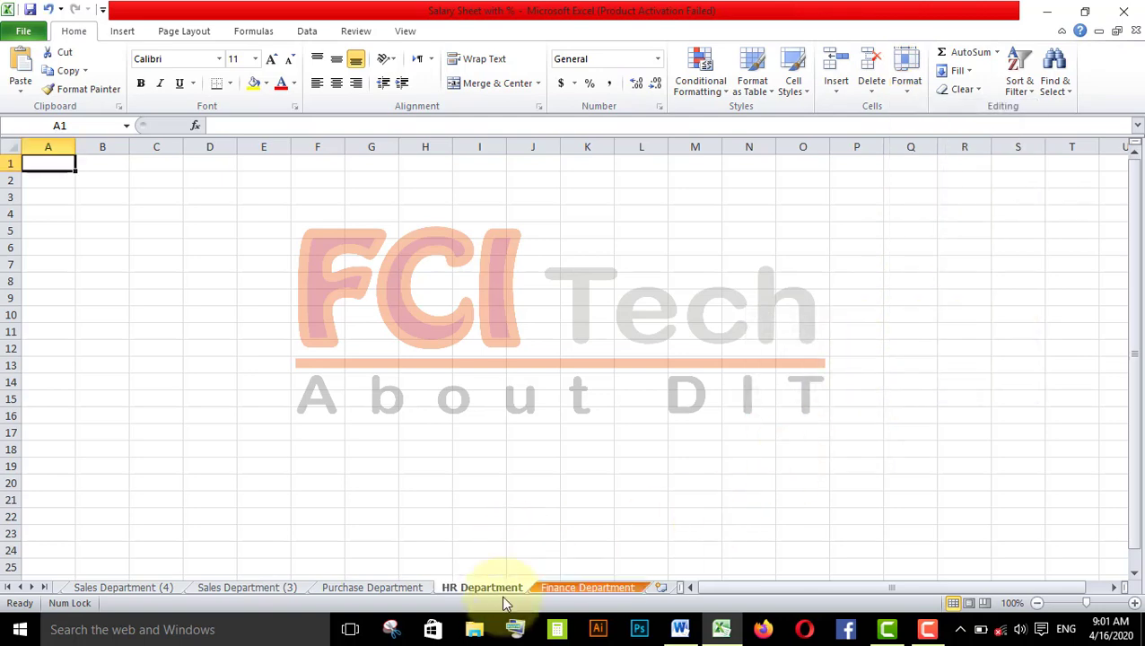
right_click(502, 587)
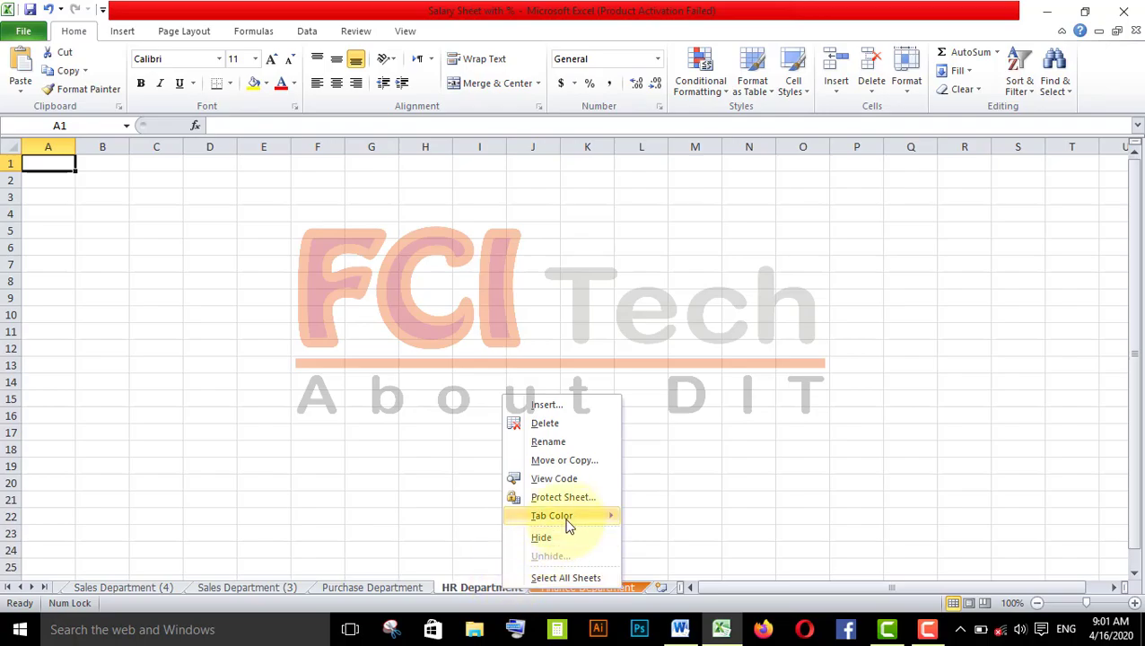
mouse_move(567, 519)
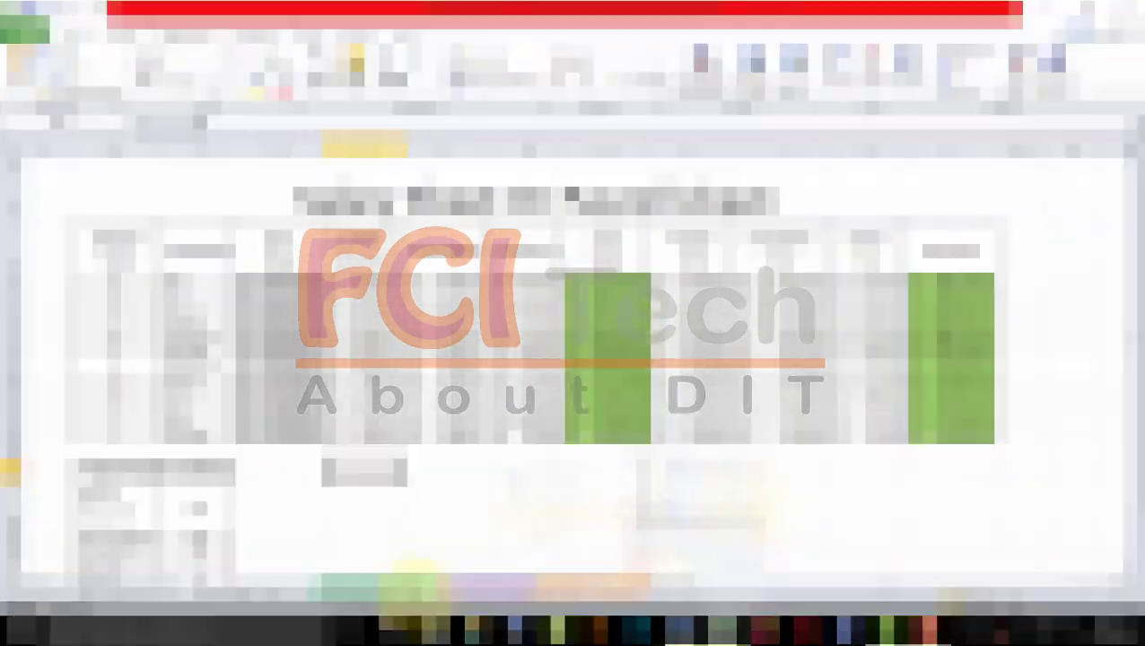
click(286, 588)
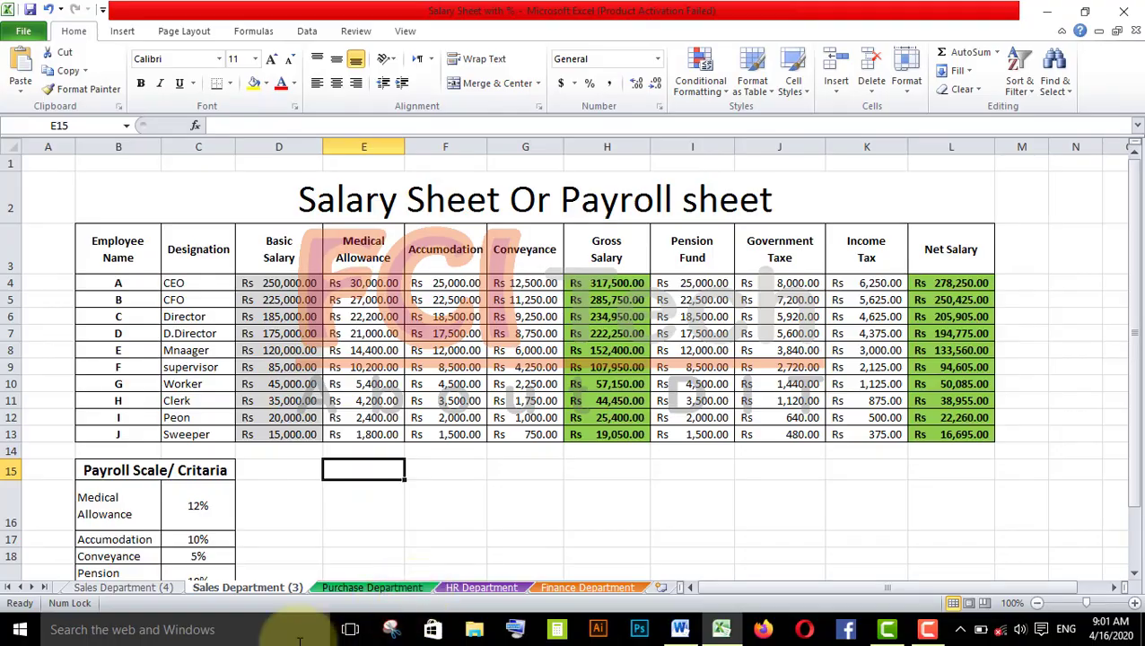
- Color the Sales Department (3) tab yellow
right_click(291, 582)
mouse_move(346, 516)
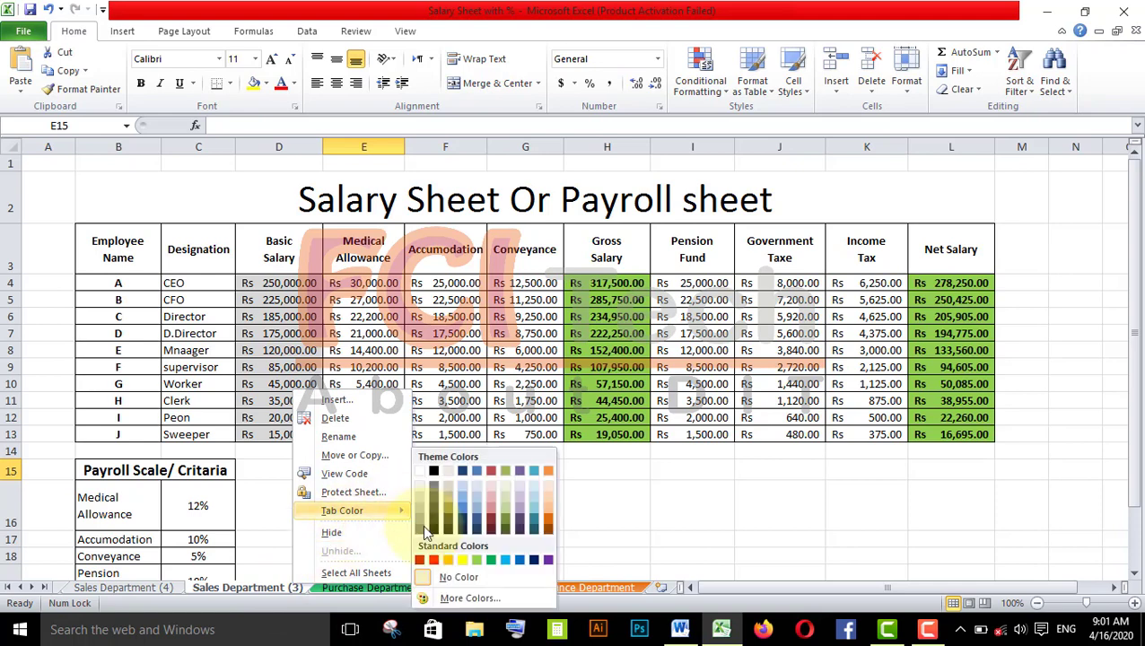
click(446, 558)
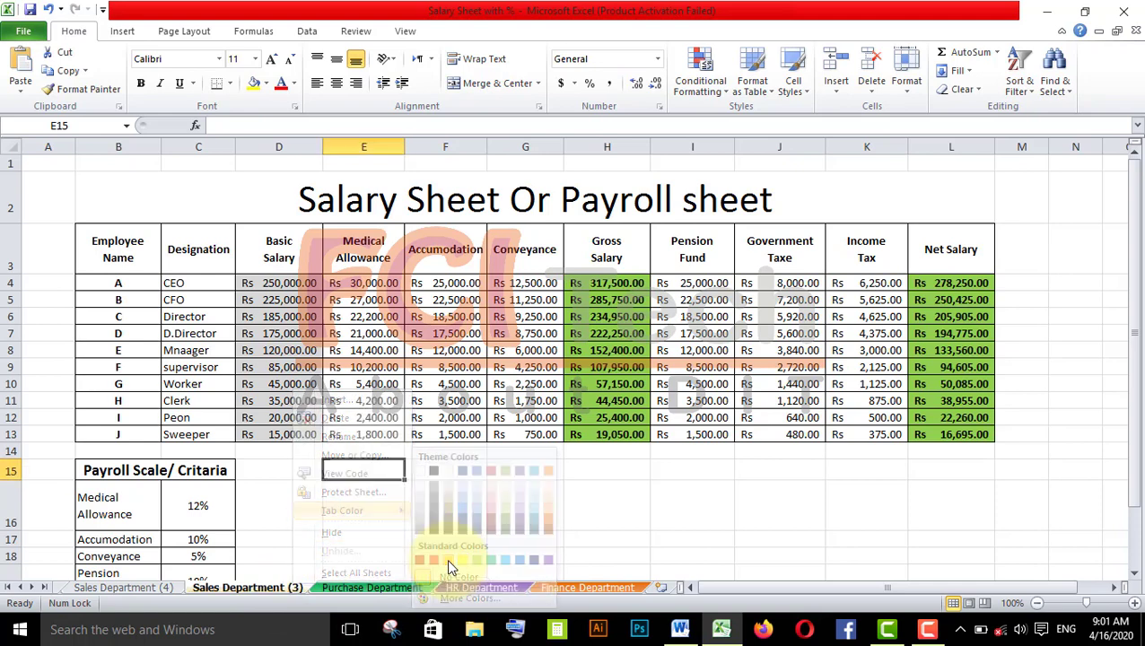
- Color the Sales Department (4) tab red
right_click(154, 589)
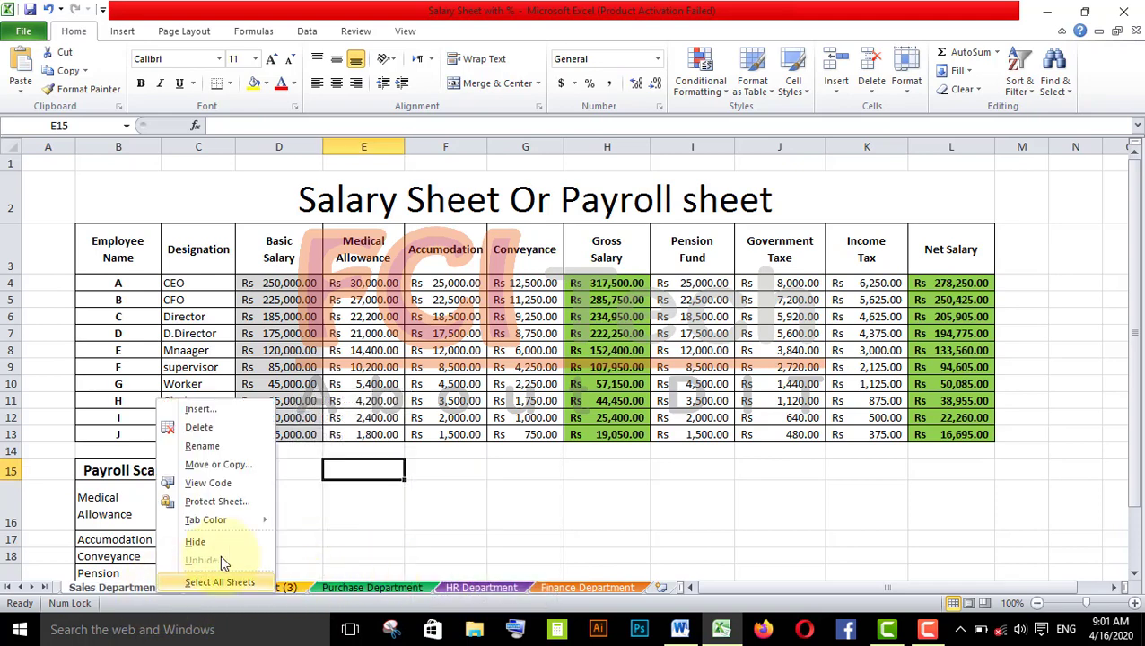
mouse_move(258, 519)
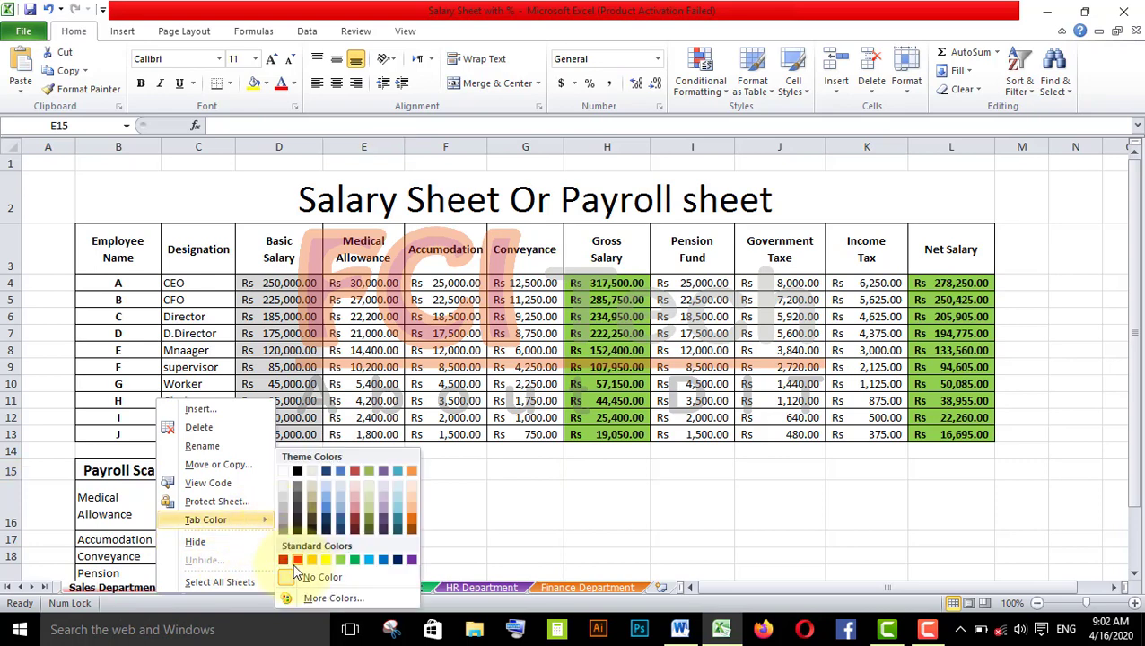
click(292, 560)
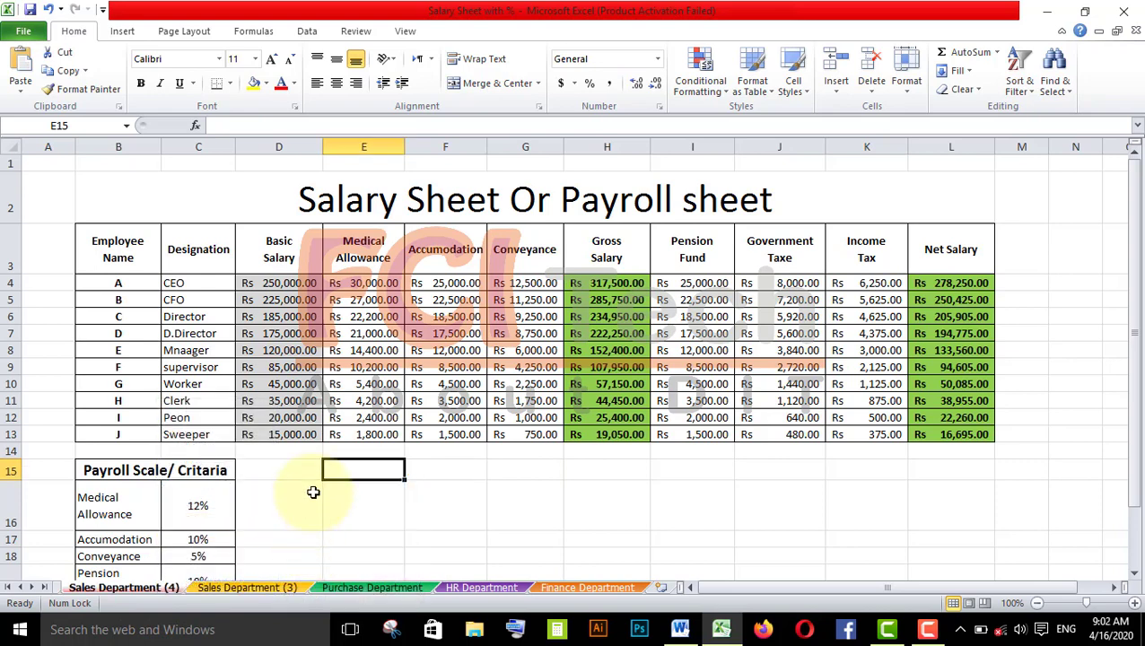
- Browse the worksheet tabs and scroll the tab bar to the first sheets of the workbook
click(297, 586)
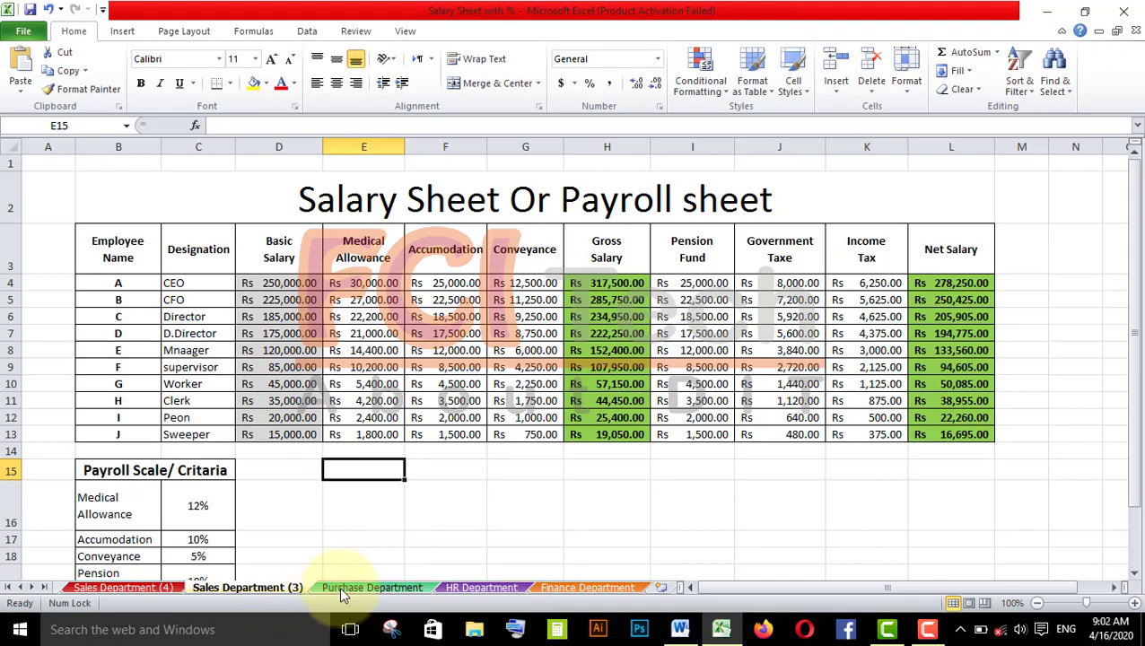
click(340, 587)
click(478, 589)
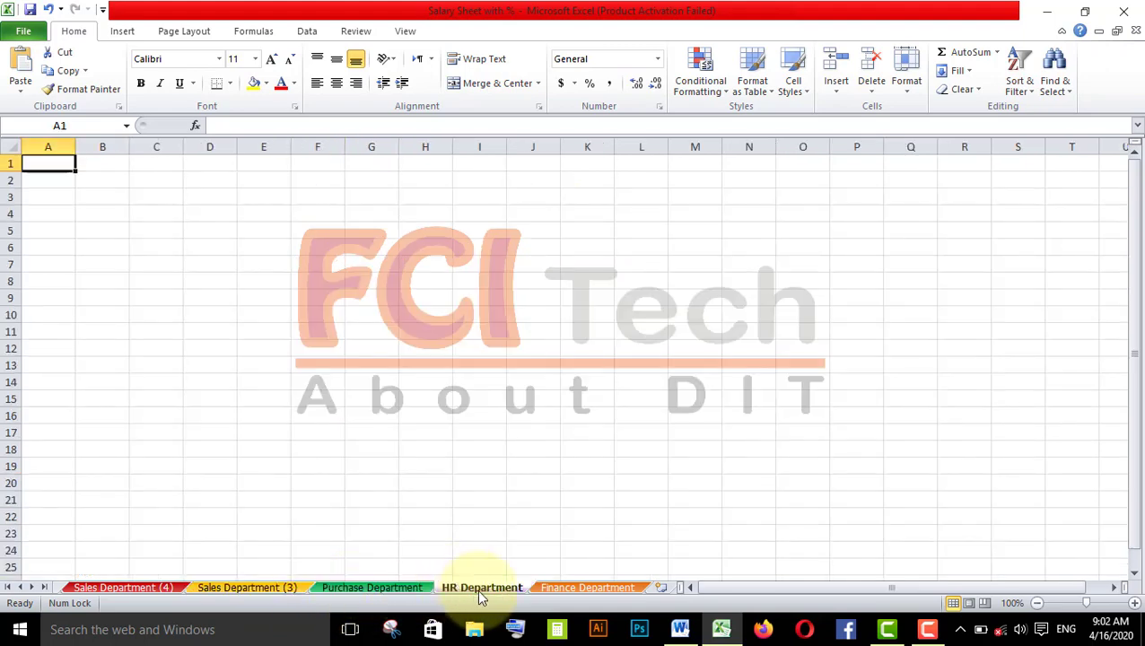
click(573, 588)
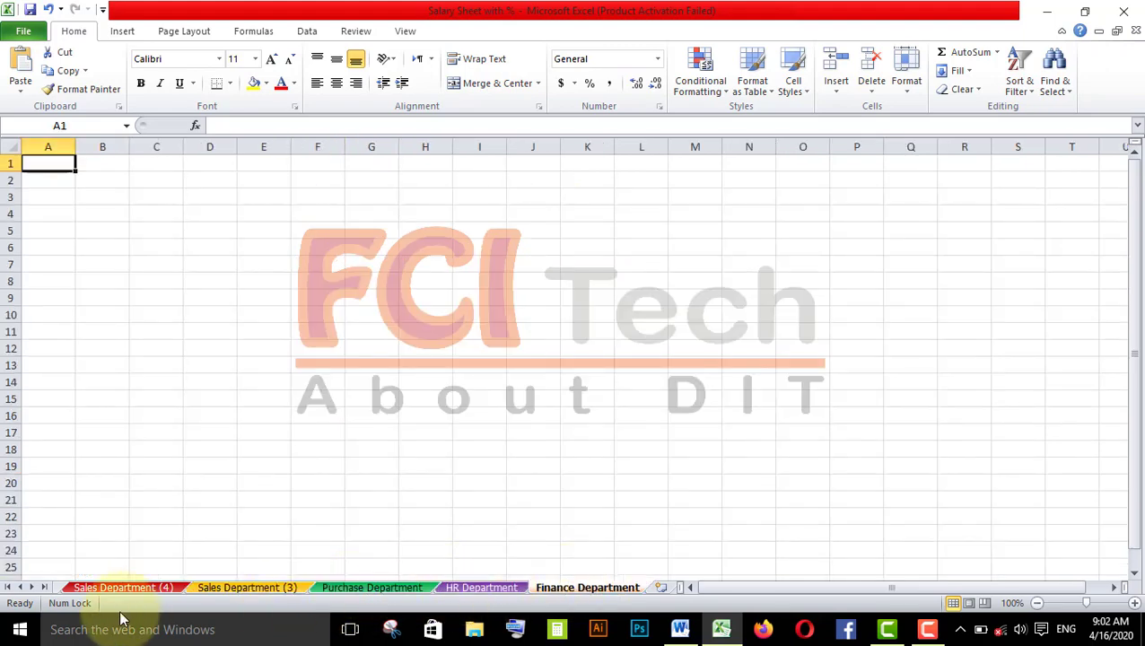
click(59, 590)
click(59, 590)
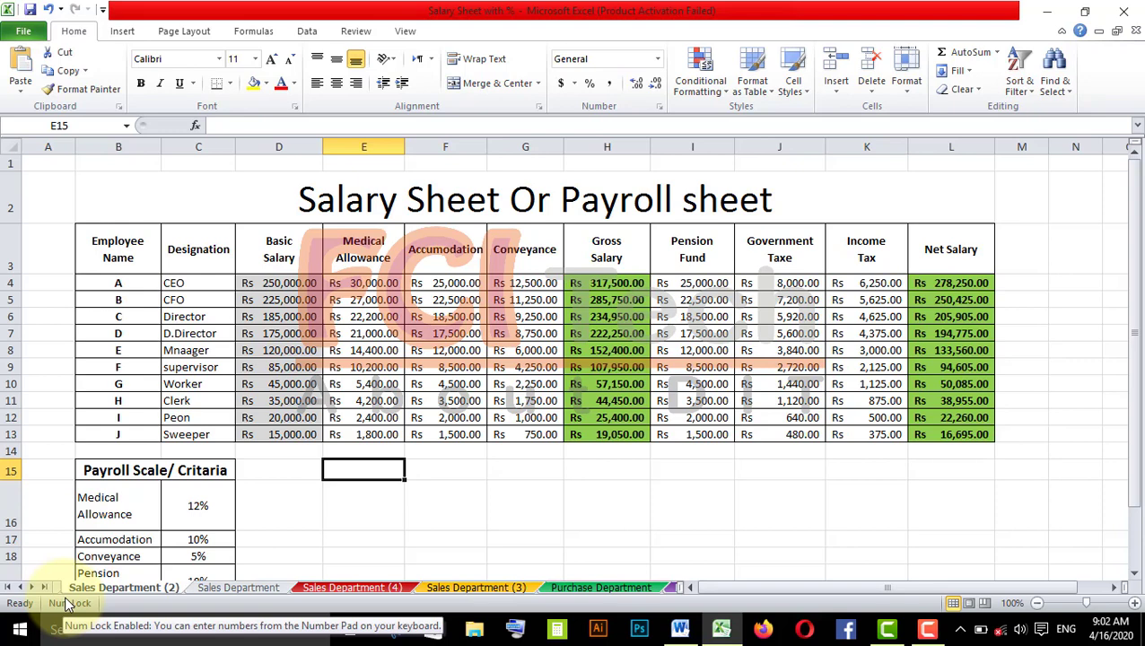
click(902, 90)
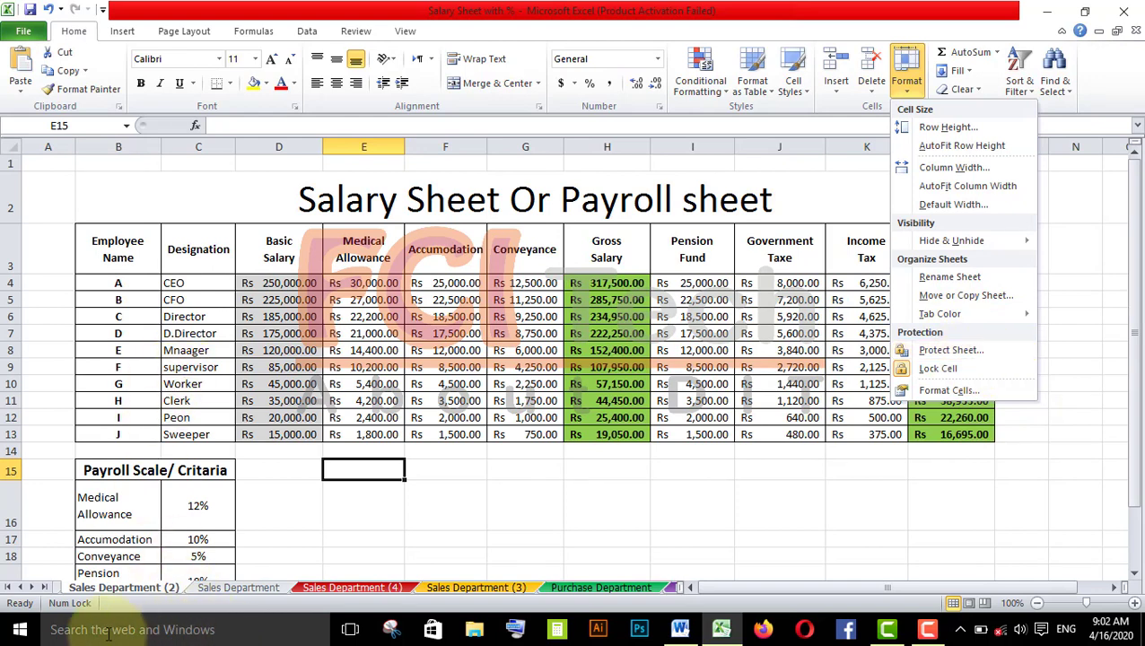
click(60, 595)
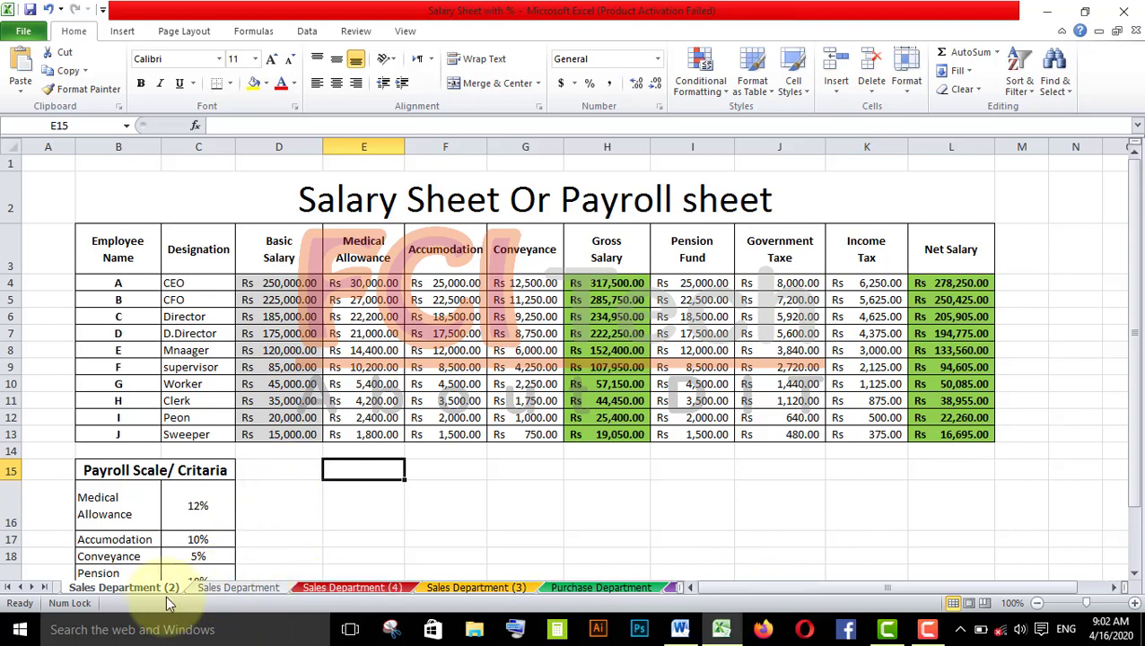
- Protect the Sales Department sheet with a password, entering and confirming the sheet password
click(227, 585)
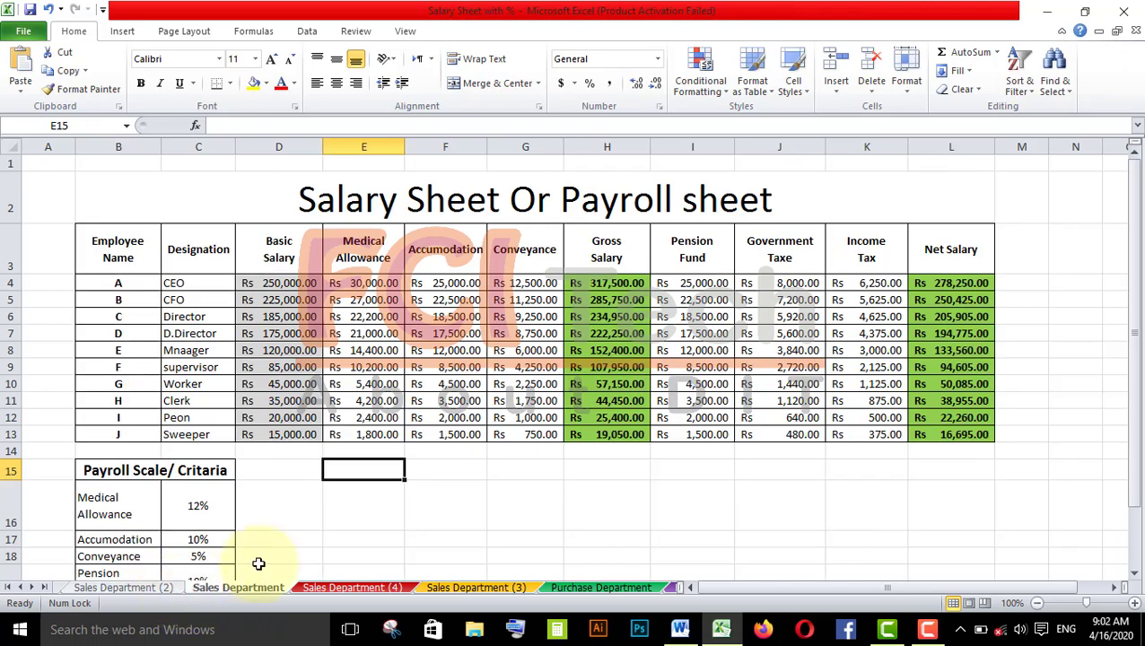
click(274, 452)
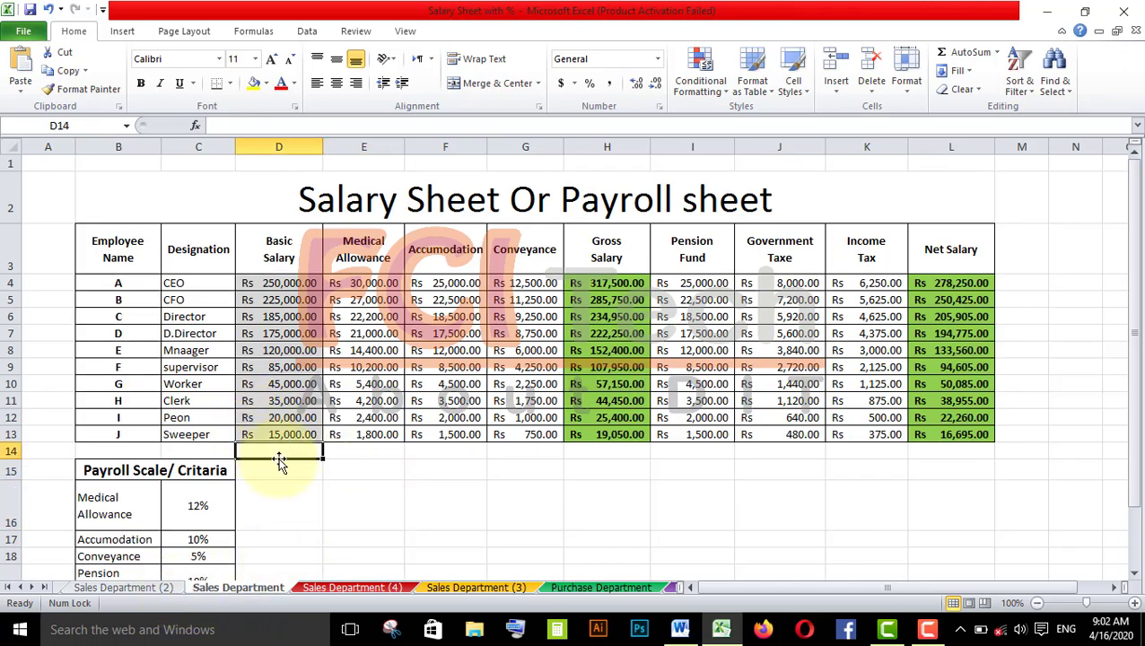
click(908, 85)
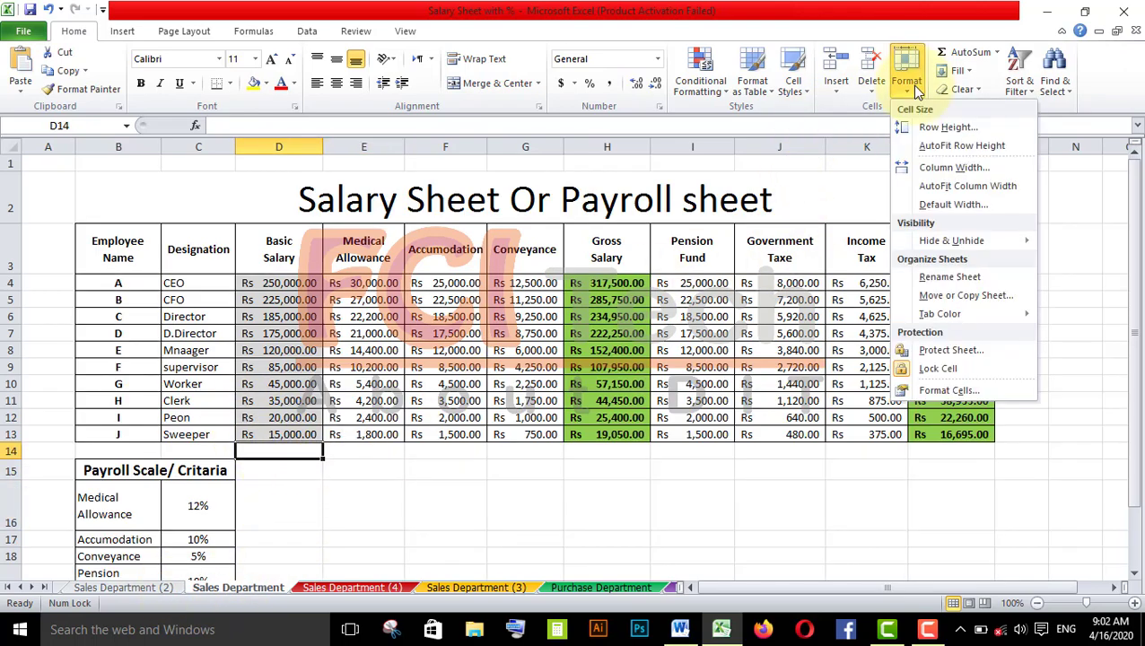
click(1012, 350)
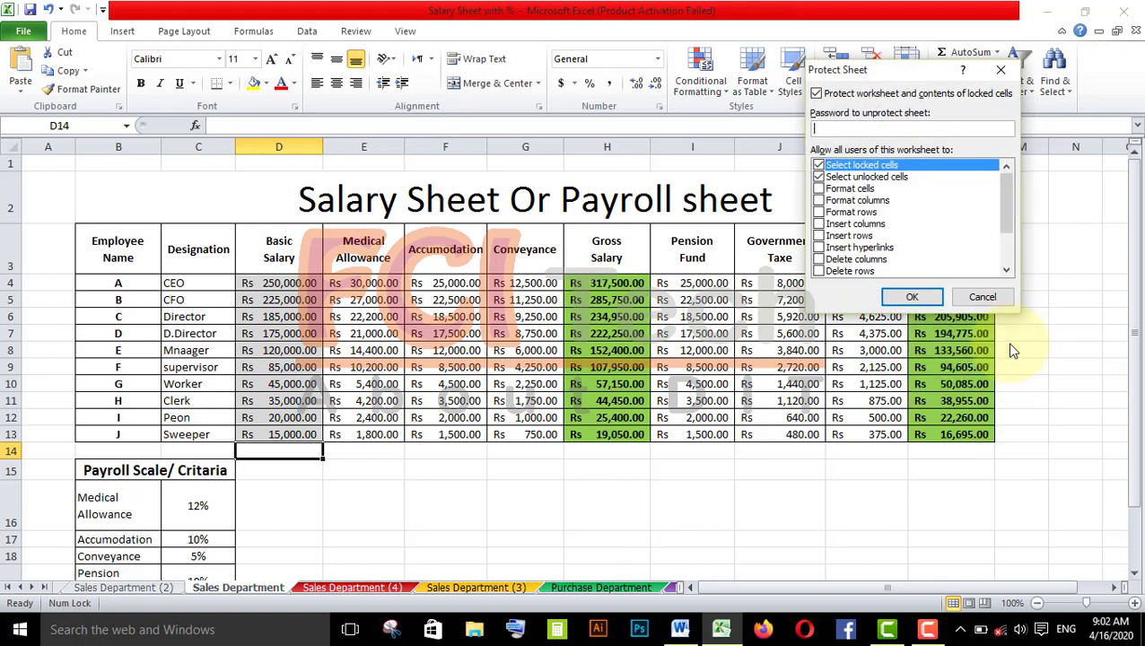
drag(872, 66, 473, 85)
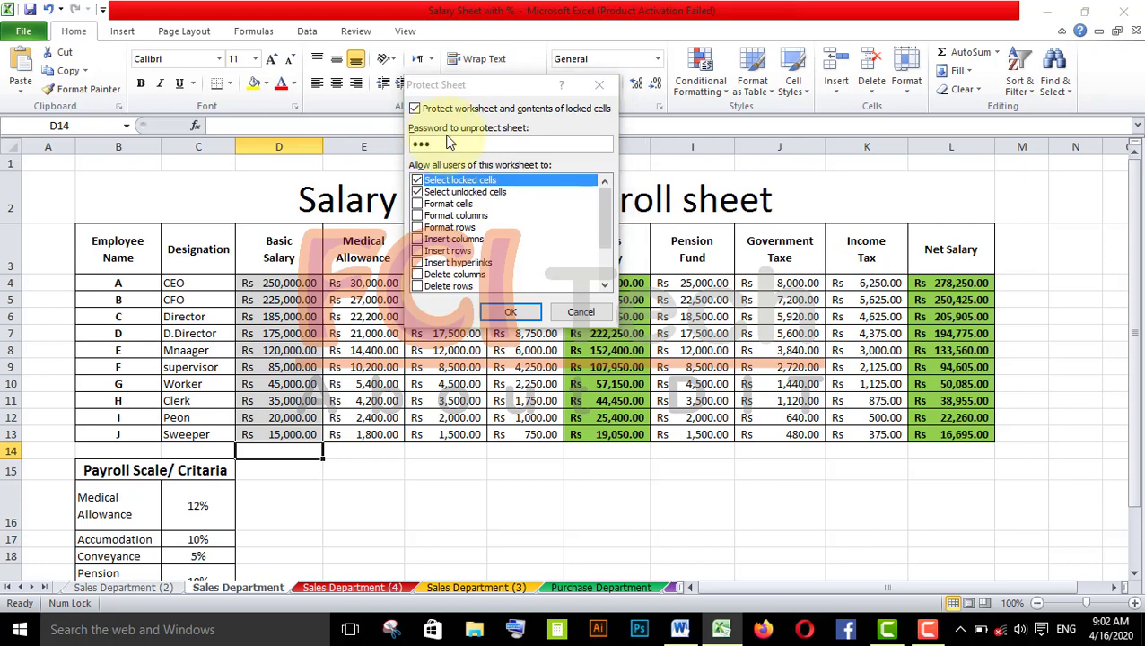
key(Return)
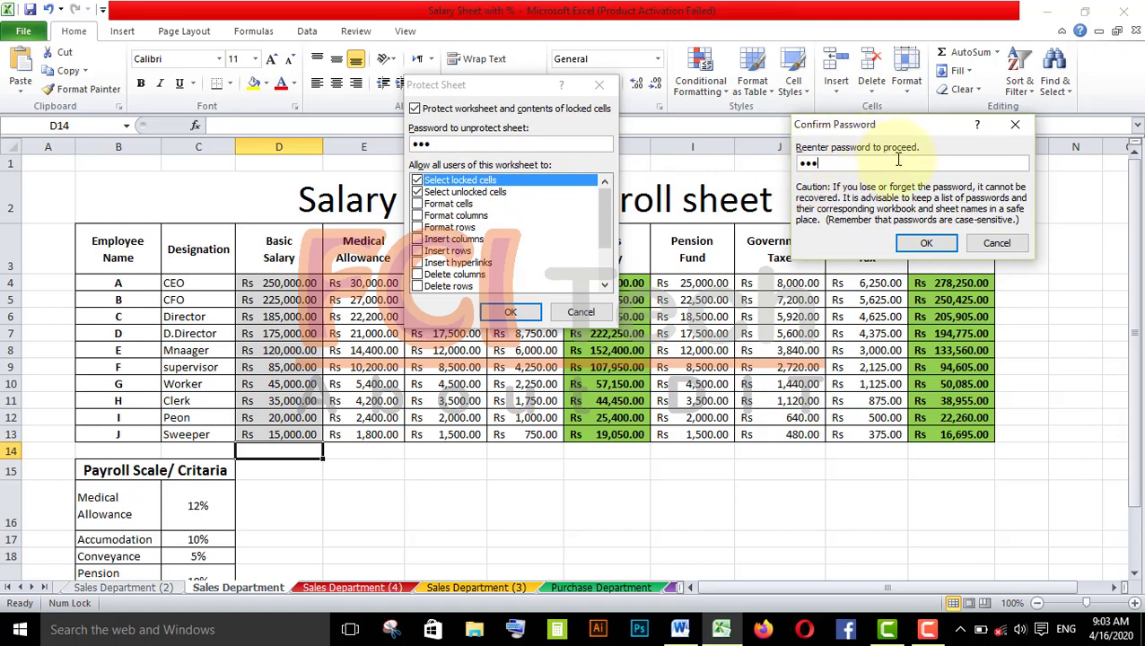
click(926, 243)
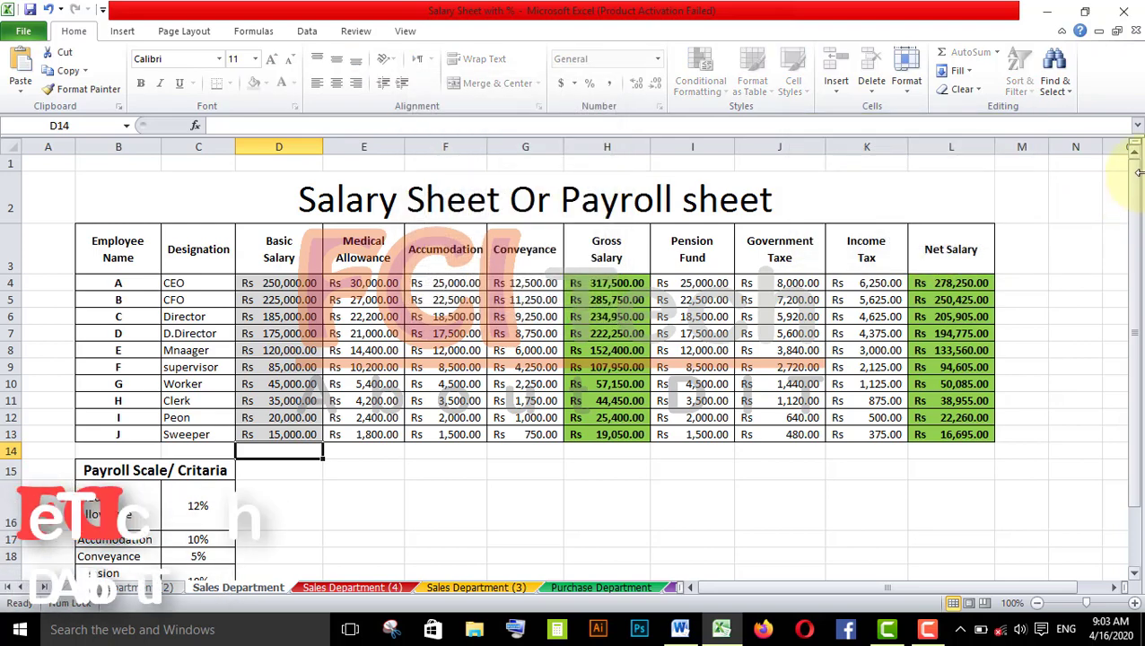
- Try typing into several cells of the protected Sales Department sheet and dismiss the warnings
click(449, 493)
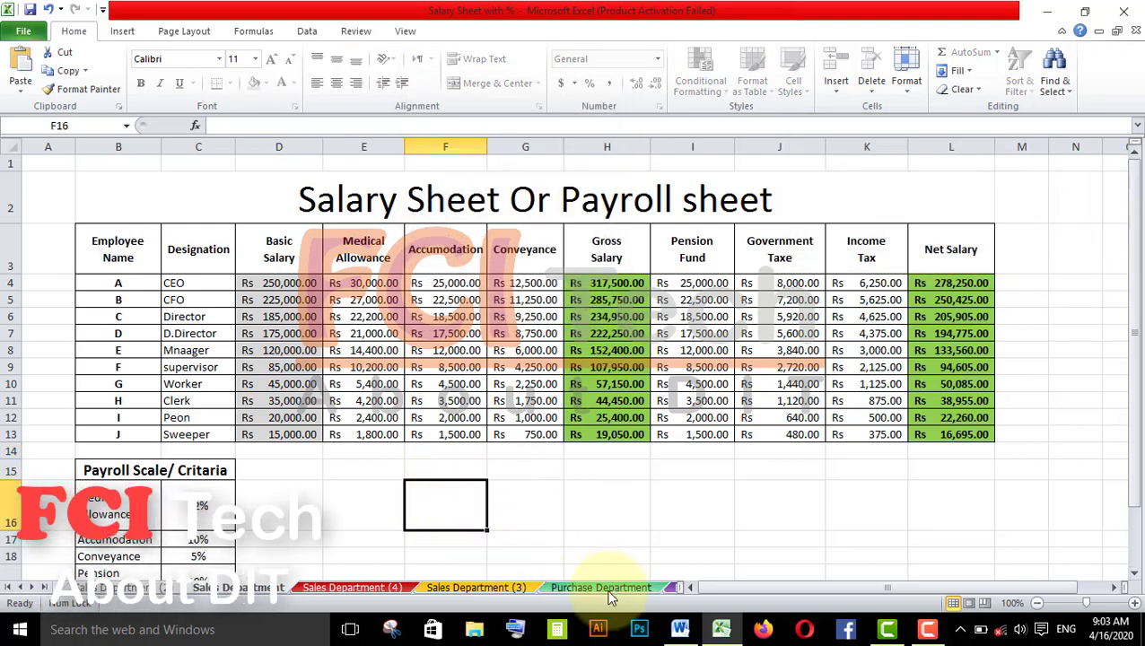
key(a)
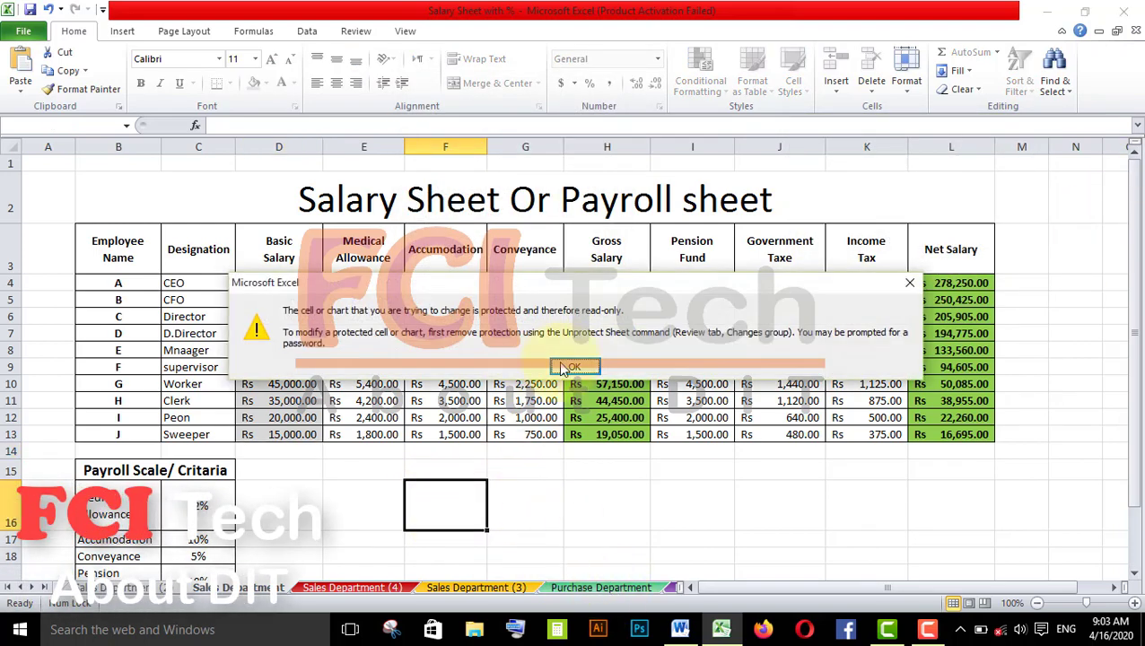
click(575, 367)
key(a)
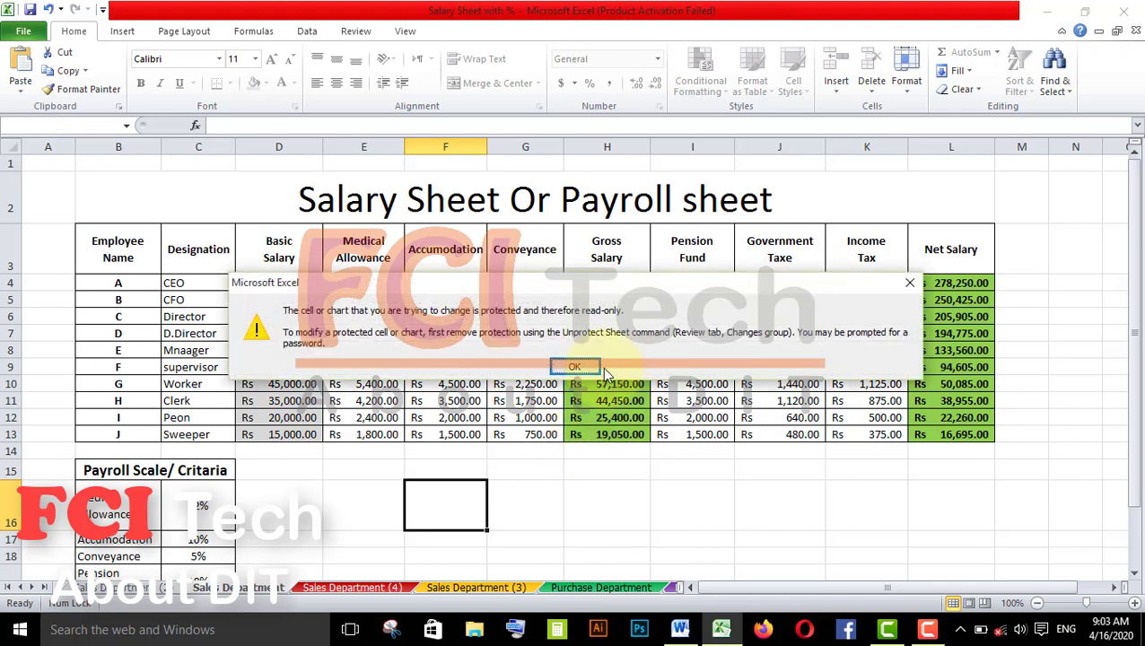
click(575, 367)
click(838, 466)
key(a)
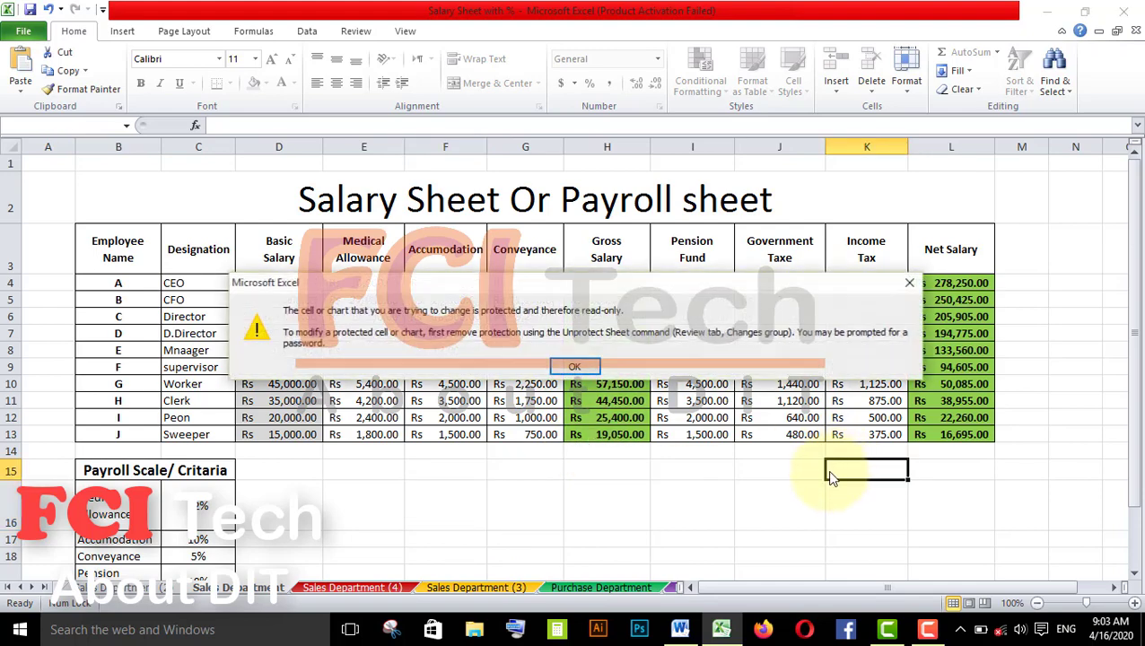
click(592, 370)
click(635, 489)
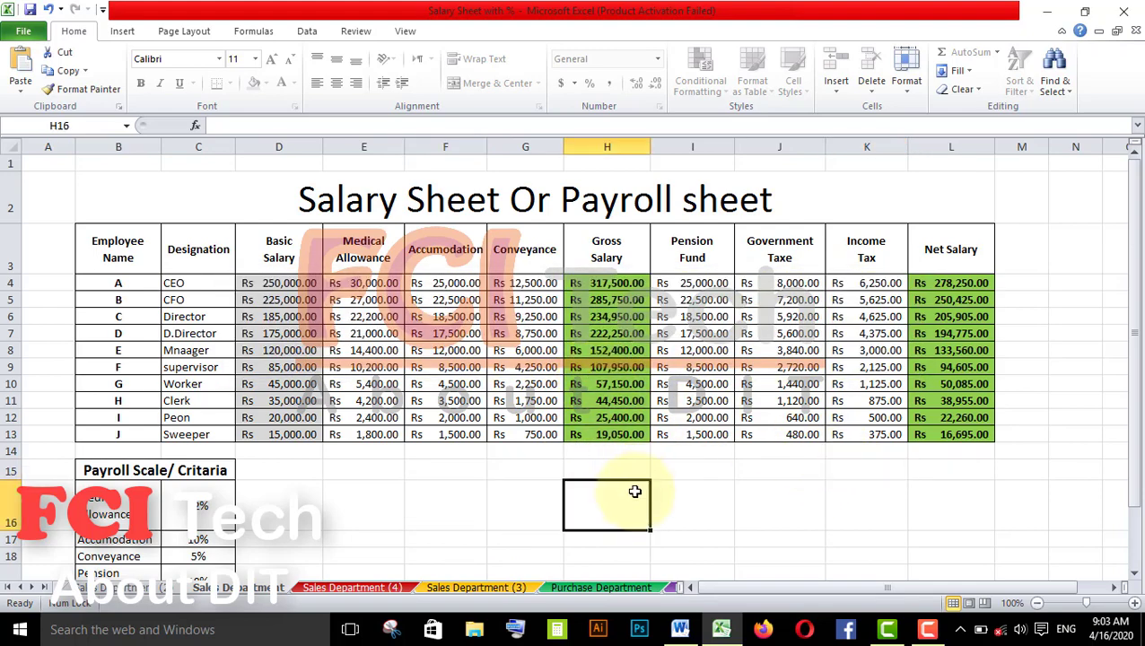
- Enter test text vxvxcvsfdf, sdfsdfsd and dfsdfsdf in cells E17, F16 and H16 of Sales Department (2)
click(363, 467)
click(362, 536)
text(vxvxcvsfdf)
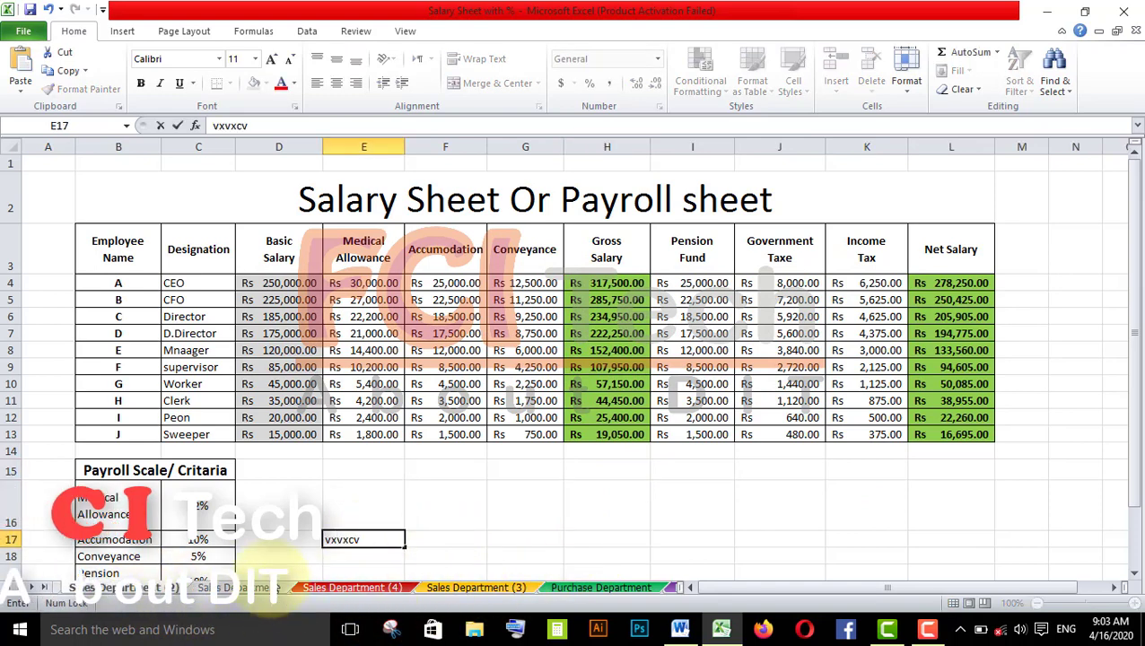
click(427, 496)
text(sdfsdfsd)
click(606, 529)
text(dfsdfsdf)
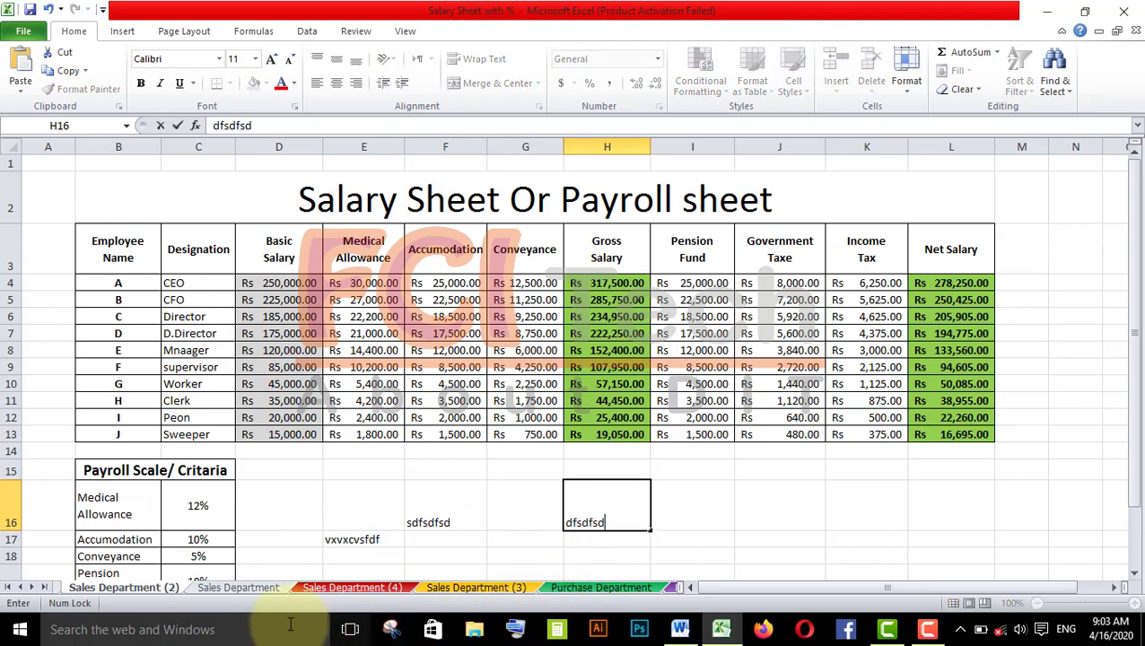
click(238, 588)
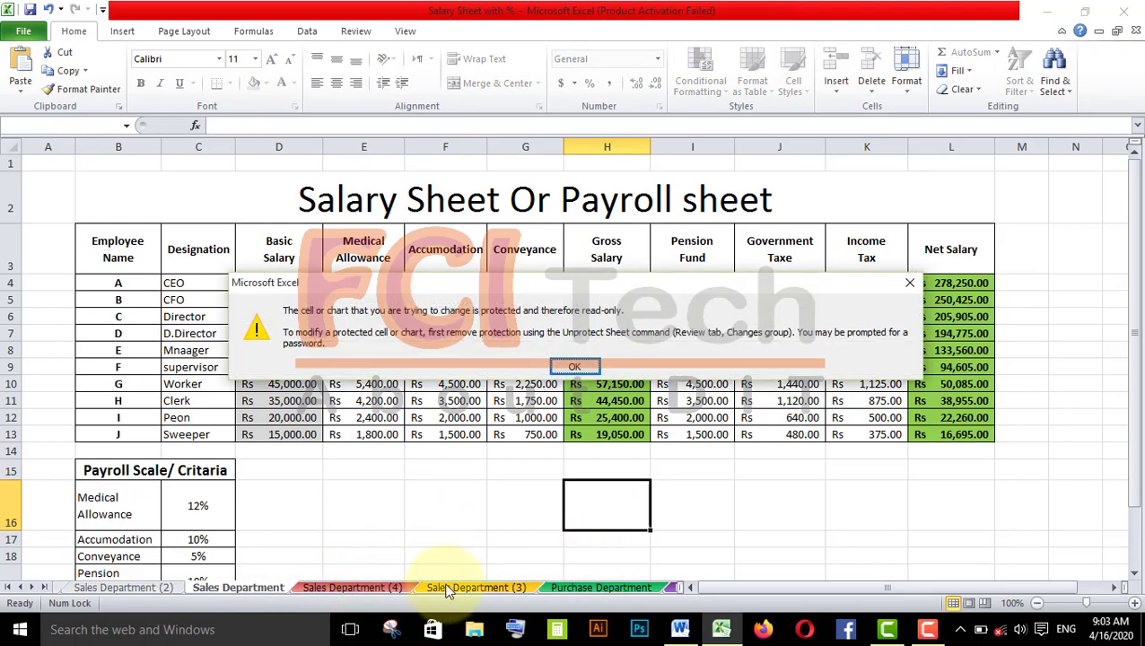
click(578, 367)
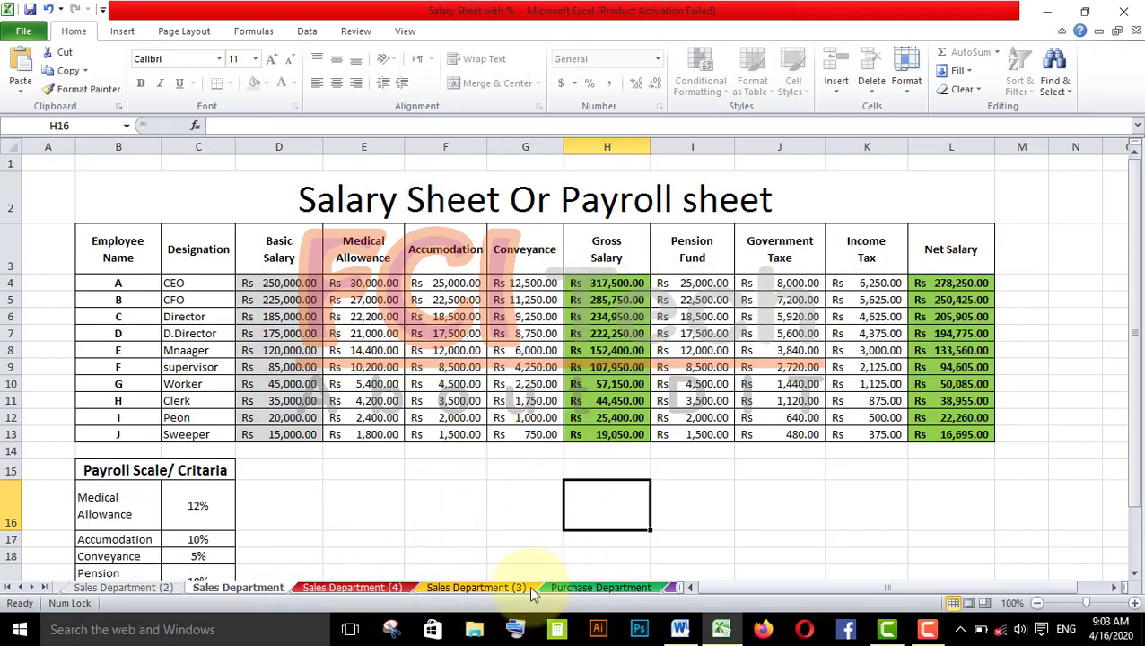
- Enter dsfsdfsdf in cell G16 of Sales Department (3) and return to the Sales Department sheet
click(516, 590)
click(555, 500)
text(dsfsdfsdf)
click(673, 543)
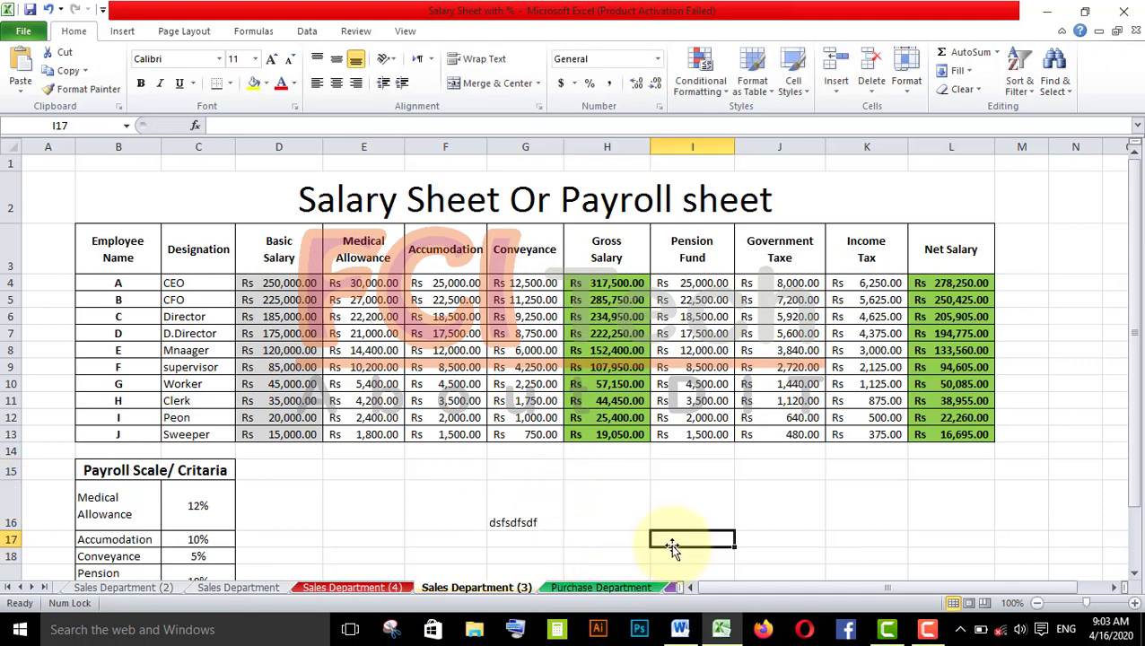
click(236, 588)
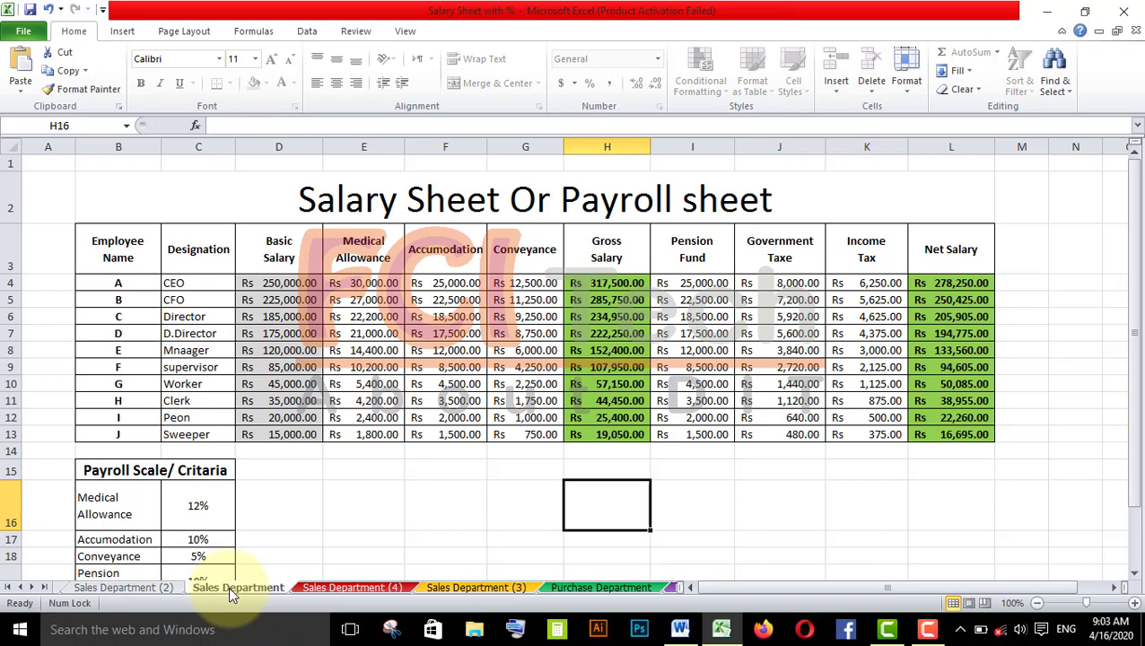
- Unprotect the Sales Department sheet
click(911, 76)
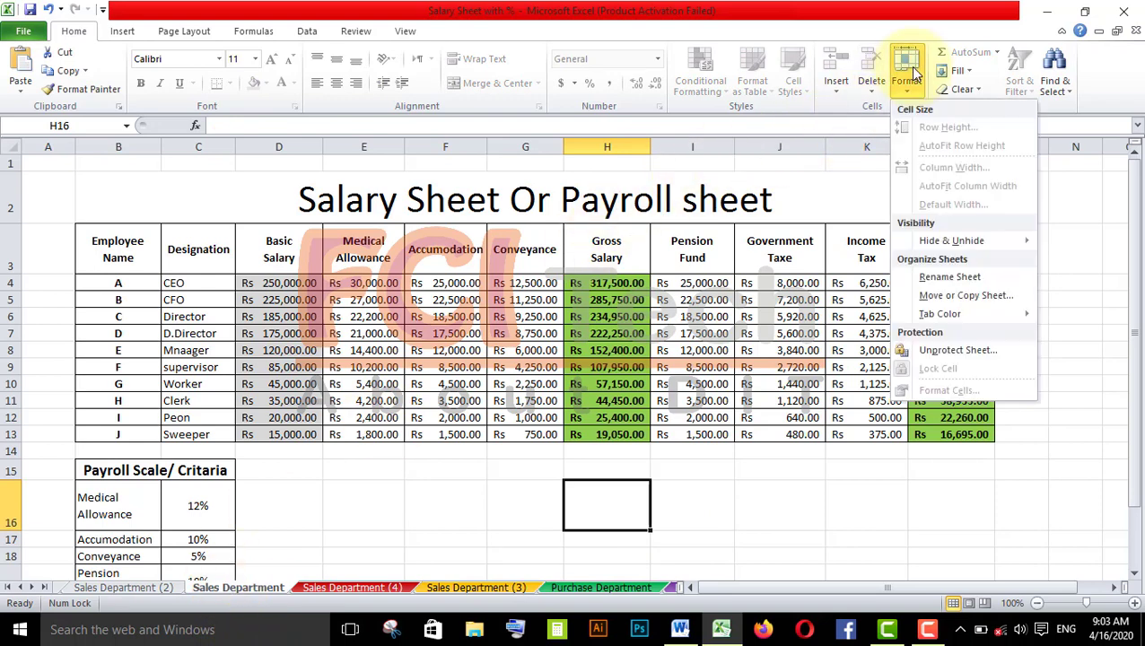
click(966, 350)
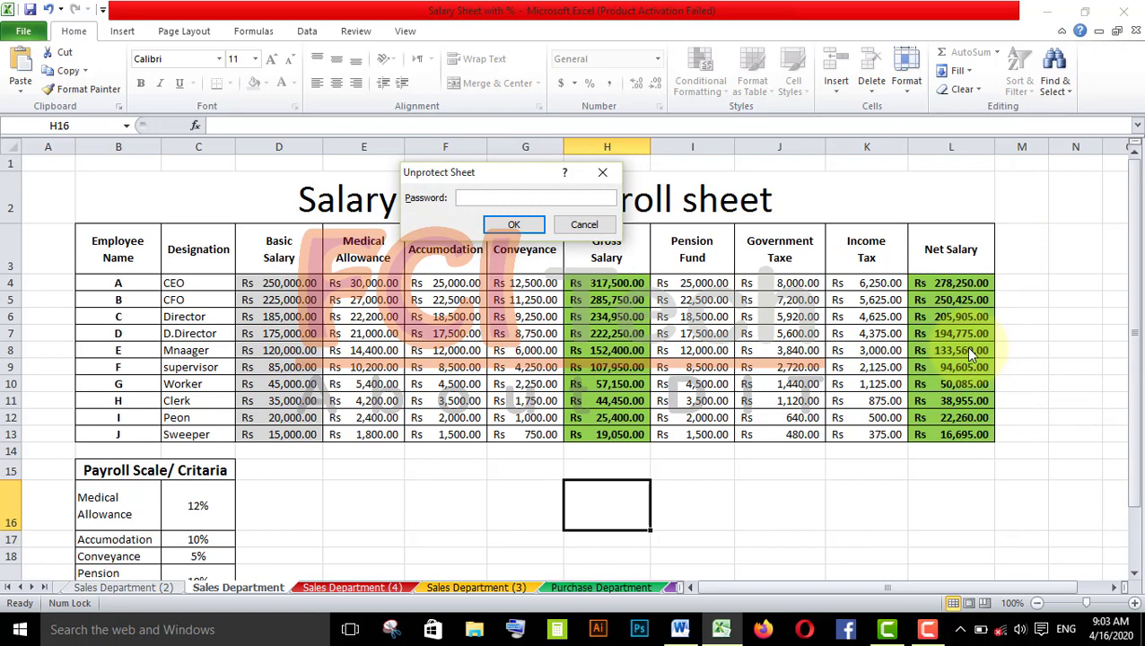
click(532, 220)
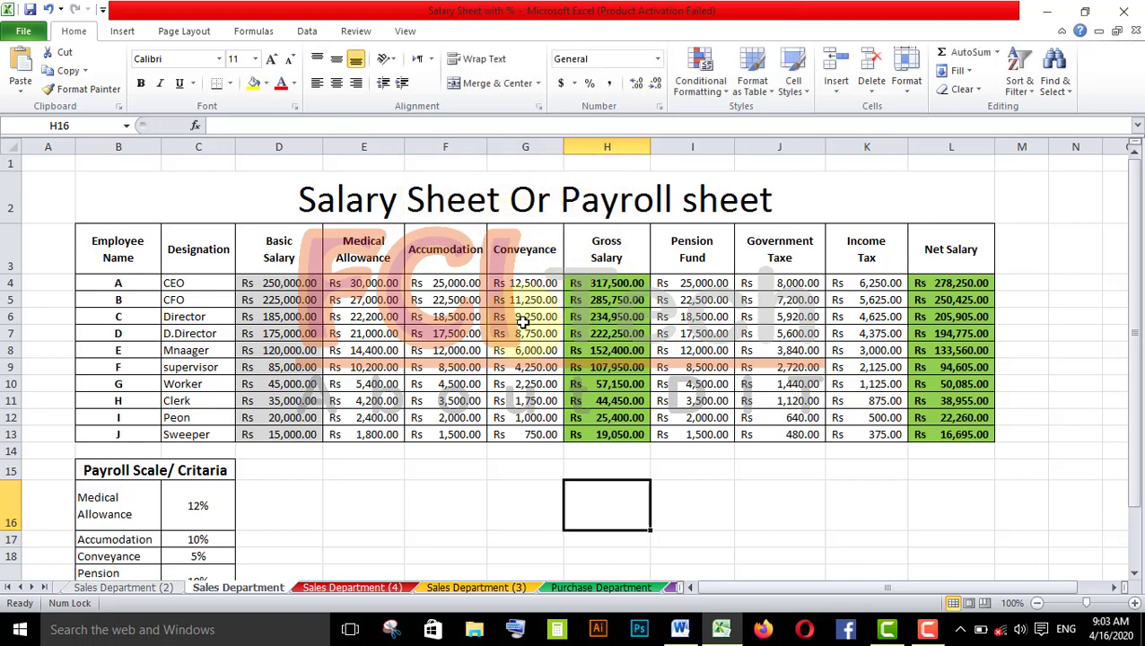
- Enter test text sdadfffsdsdfsdf in cell H16 of the now editable Sales Department sheet
text(sdadfffsdsdfsdf)
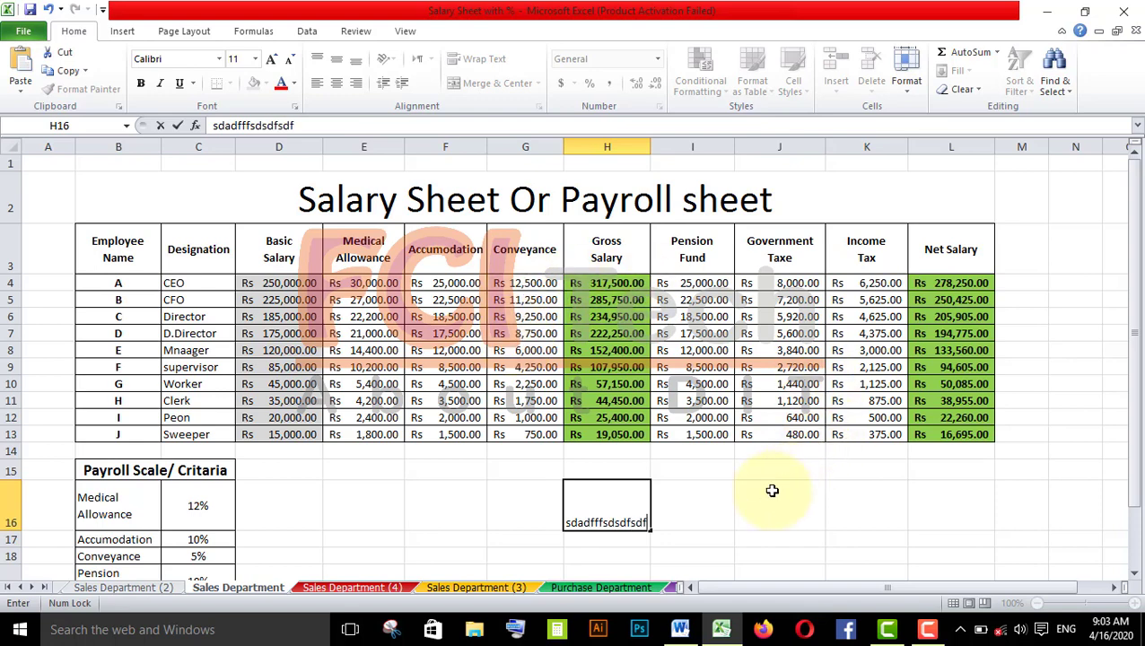
click(782, 489)
click(524, 474)
click(542, 505)
click(579, 525)
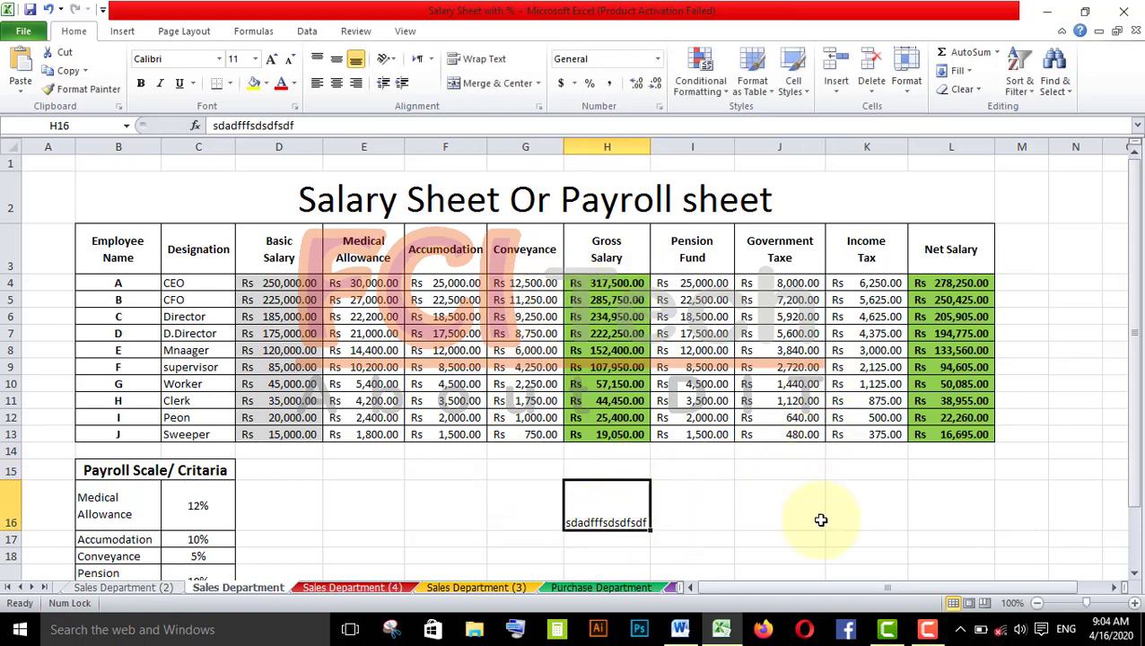
- Open the tab colour choices for the Sales Department sheet
click(908, 85)
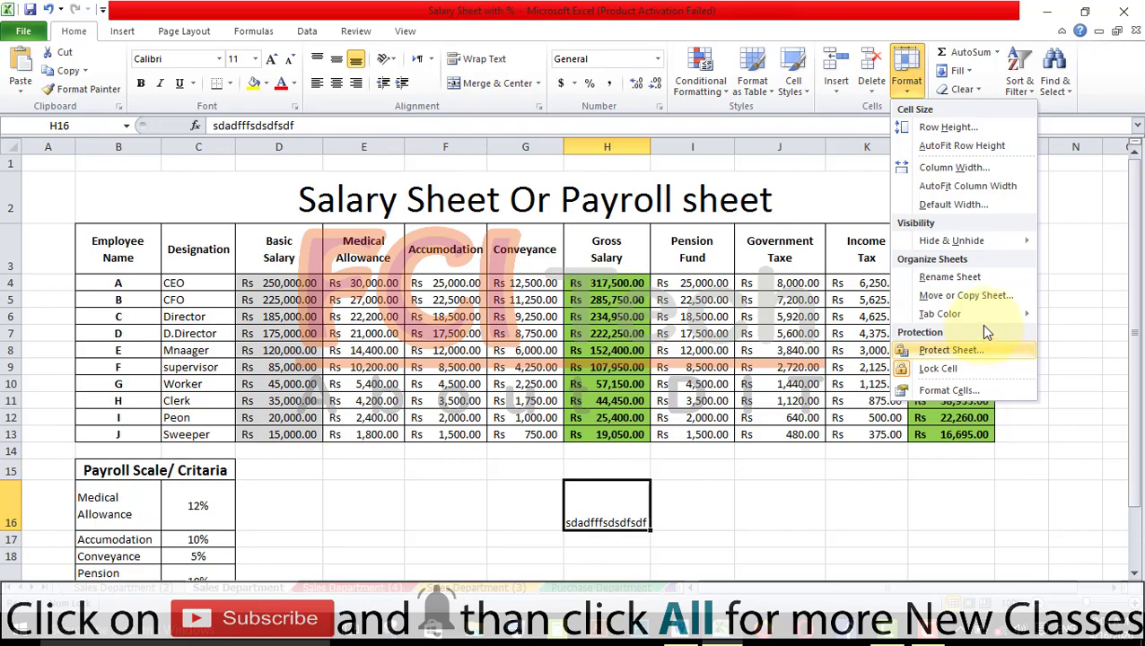
mouse_move(983, 318)
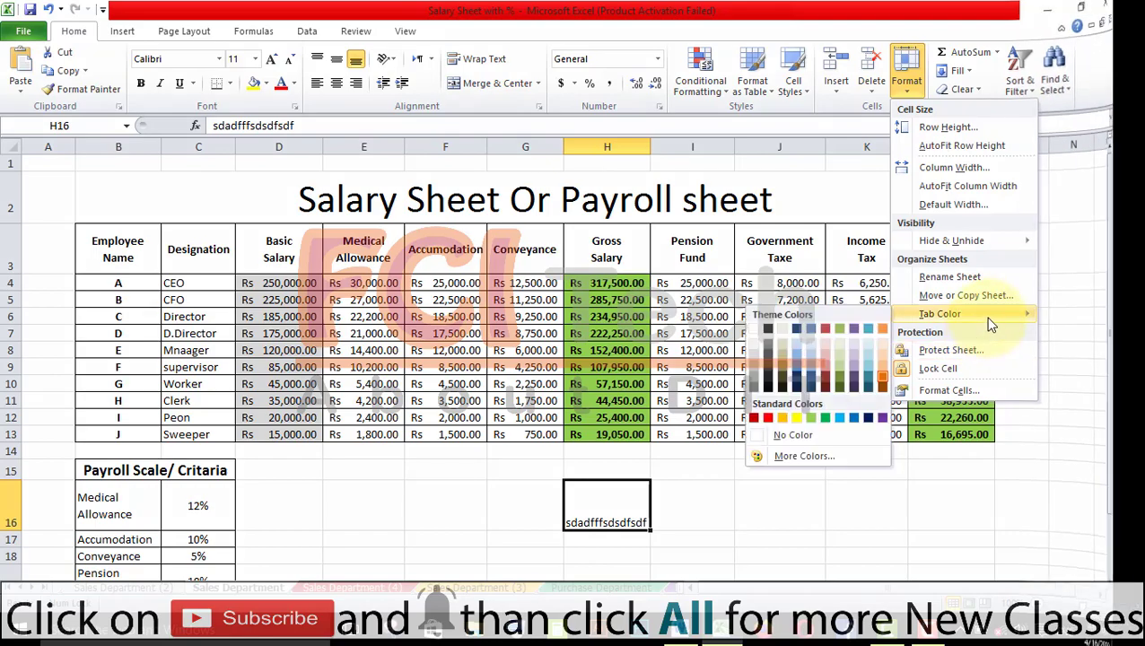